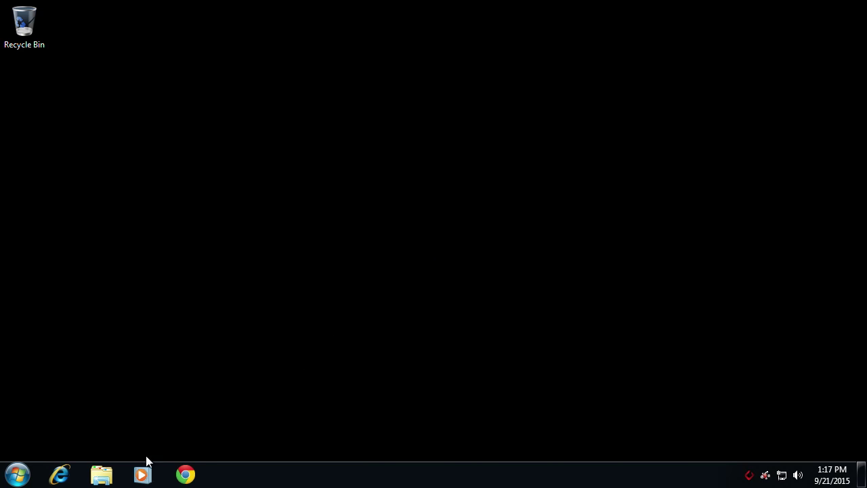
- Launch Chrome, search the web for 'boinc', and open the official BOINC website
click(185, 474)
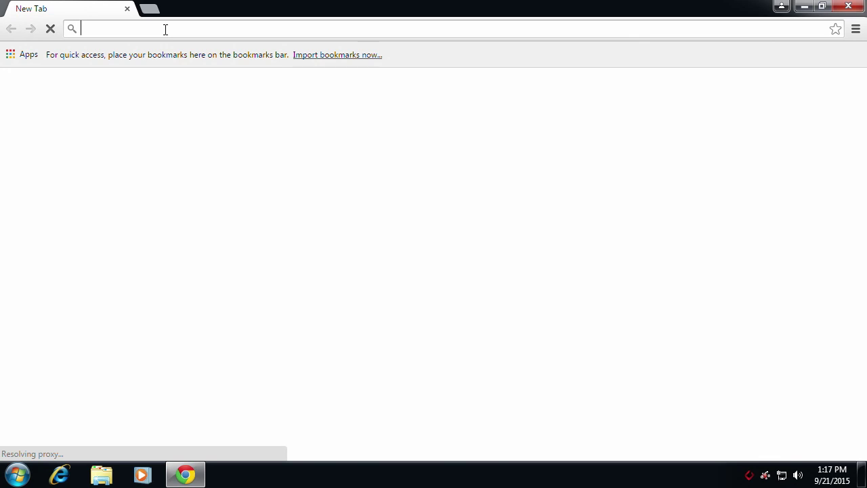
text(boinc)
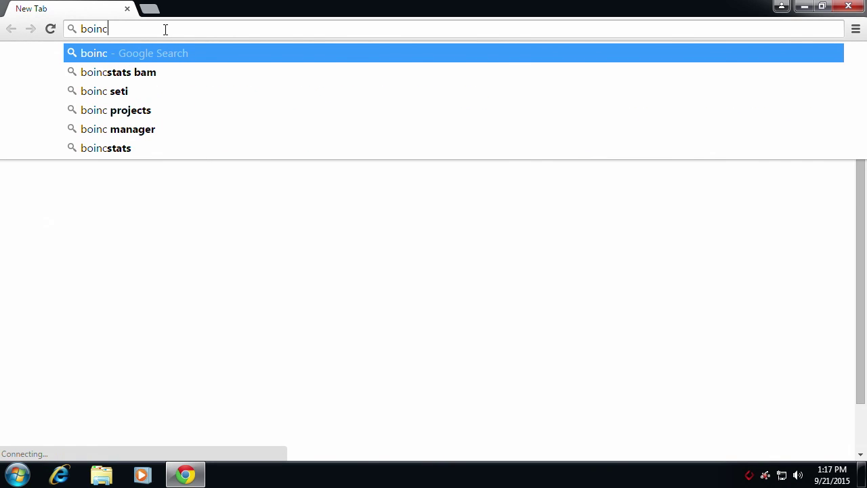
key(Return)
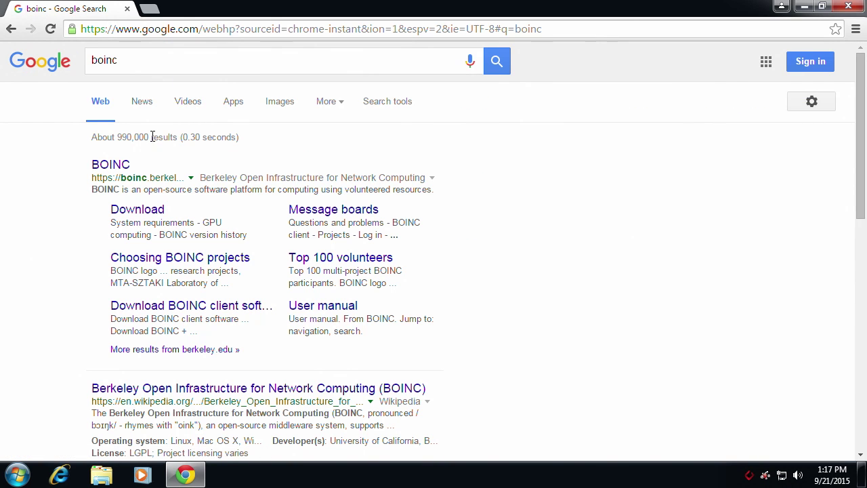
click(118, 166)
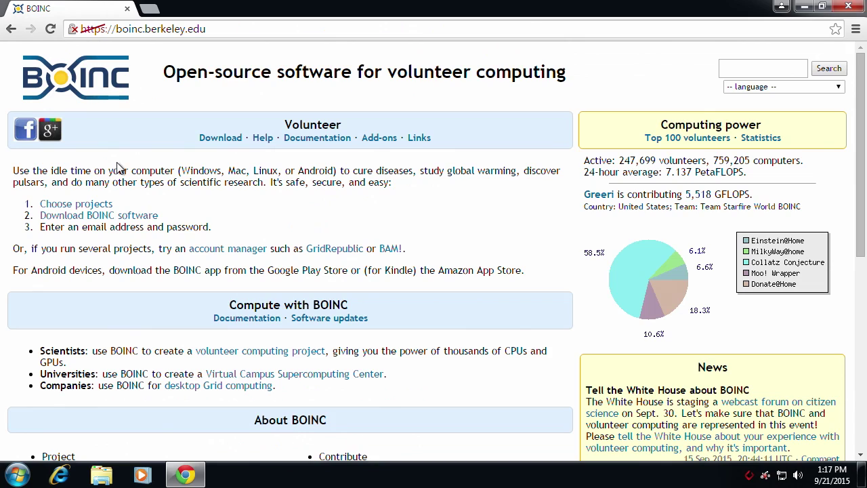
- From the BOINC Choose projects list, open the POEM@HOME project site
click(79, 206)
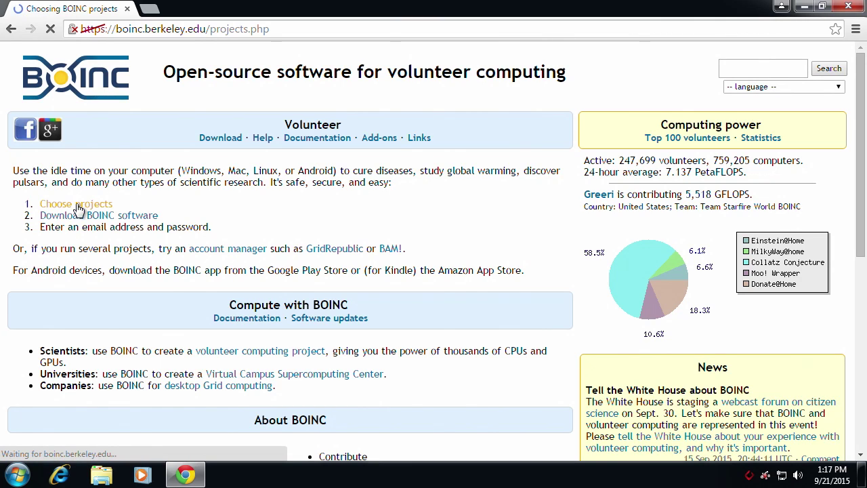
scroll(106, 281, down, 12)
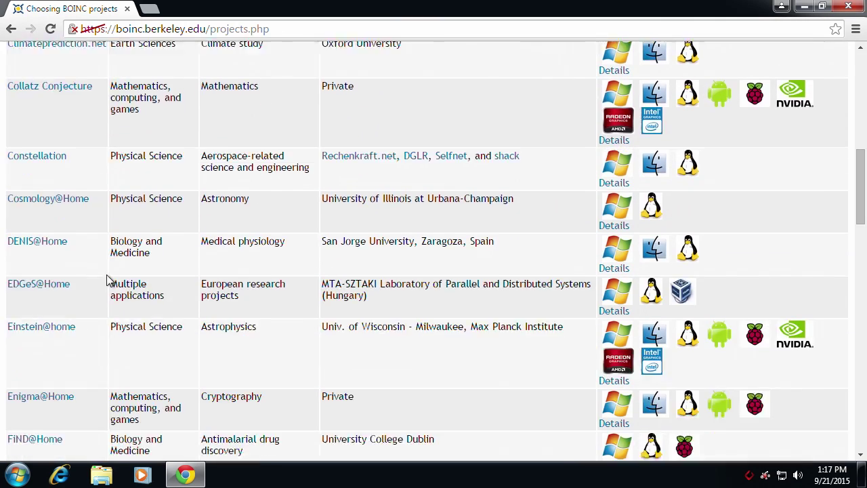
scroll(107, 281, down, 6)
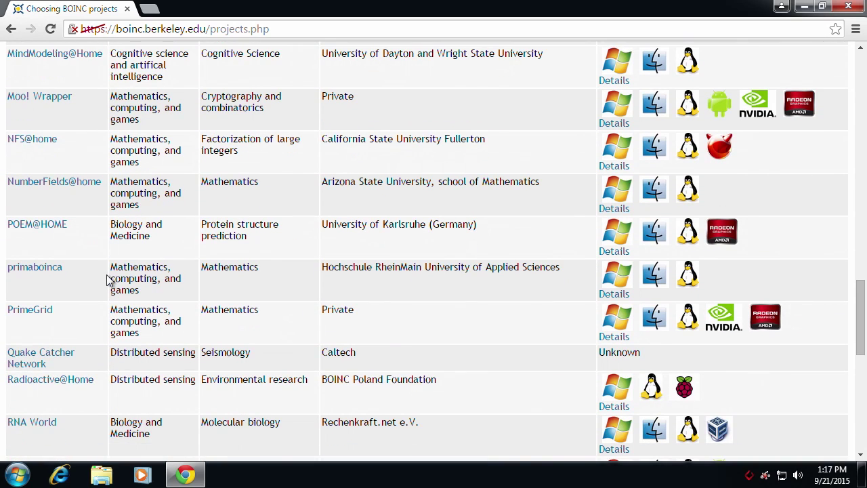
mouse_move(53, 234)
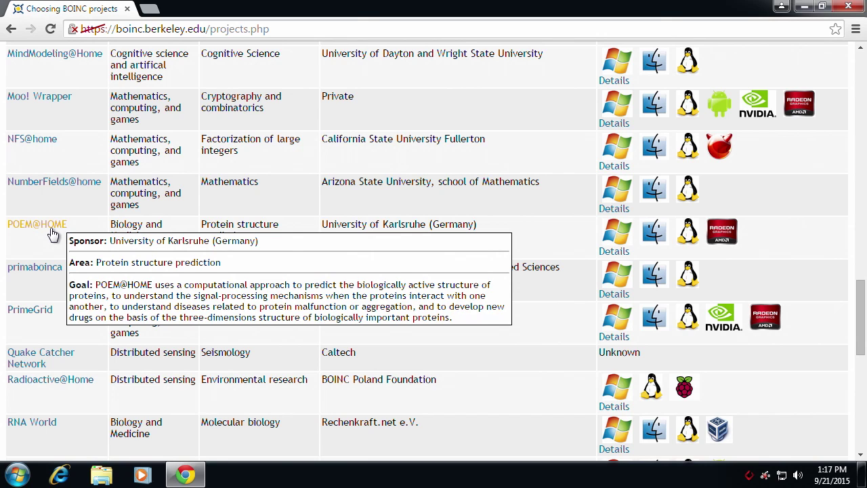
click(50, 229)
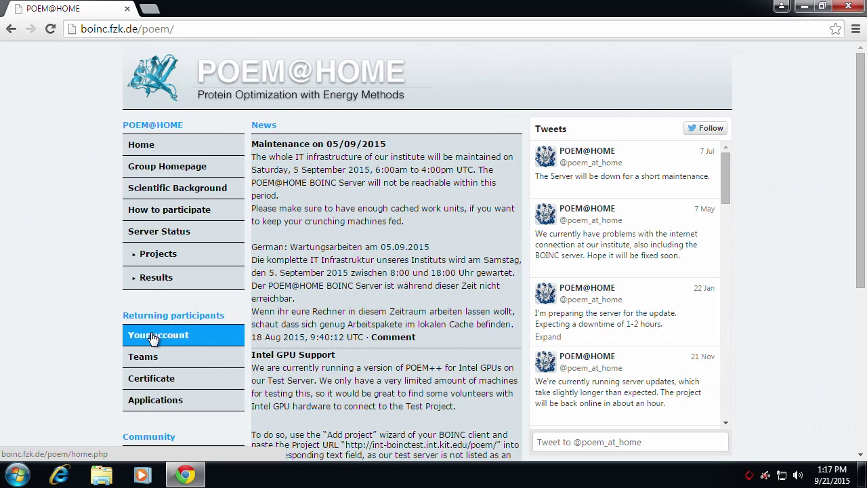
- Open the POEM@HOME account creation form and enter the account name, e-mail address and password
click(153, 335)
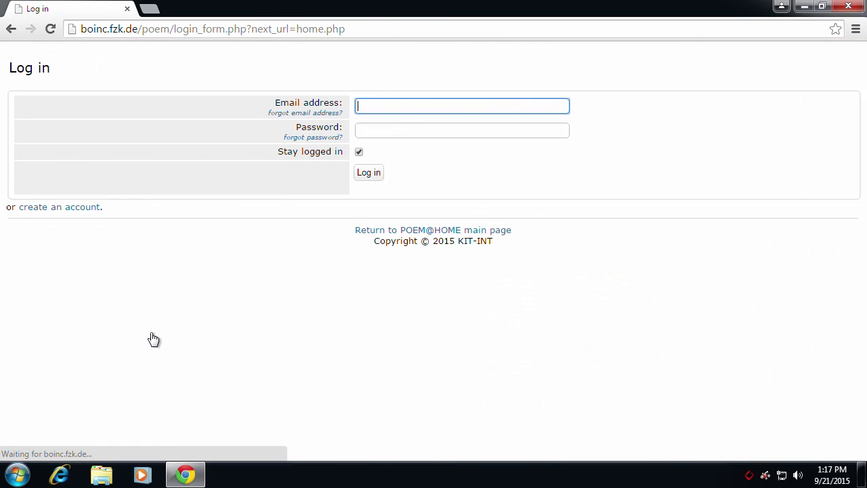
click(65, 207)
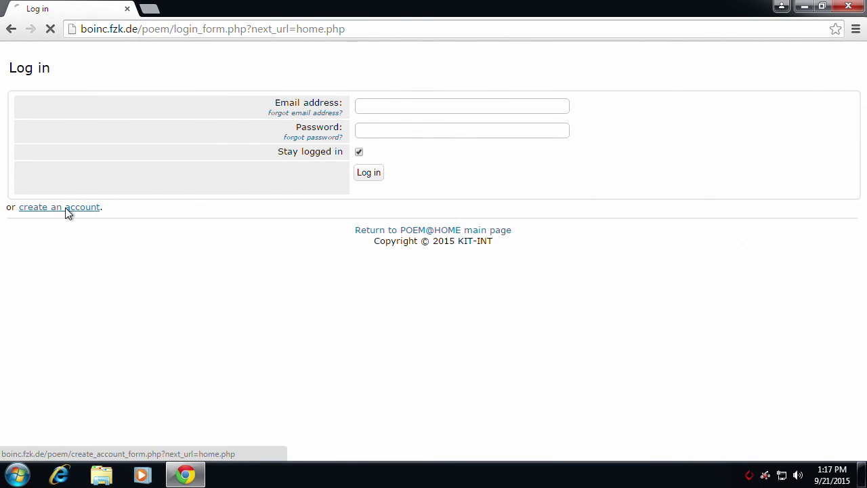
click(376, 134)
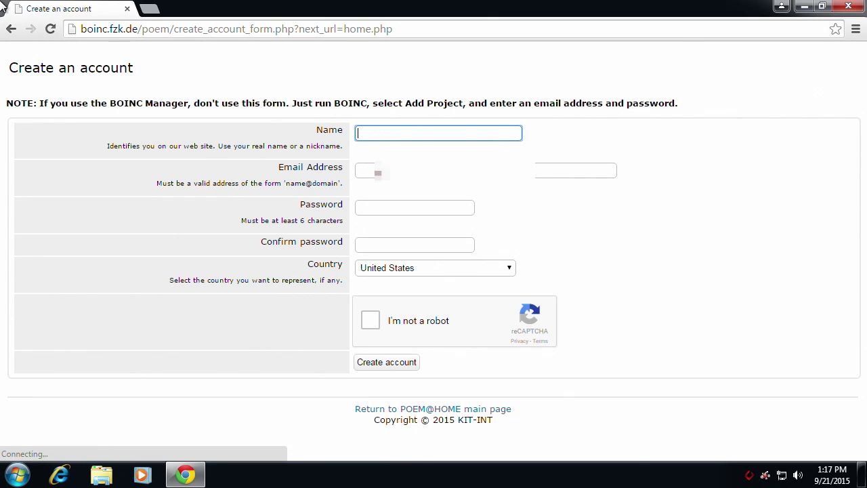
text(bgb)
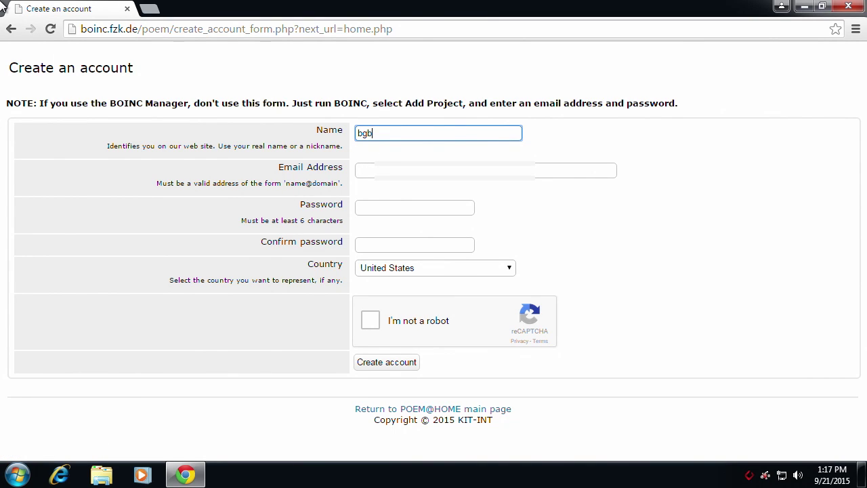
text(@)
key(BackSpace)
key(Tab)
text(bgb)
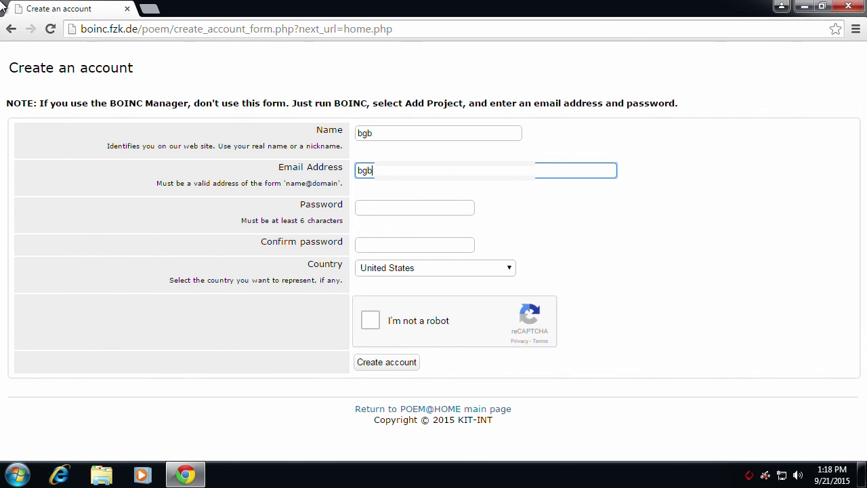
text(@)
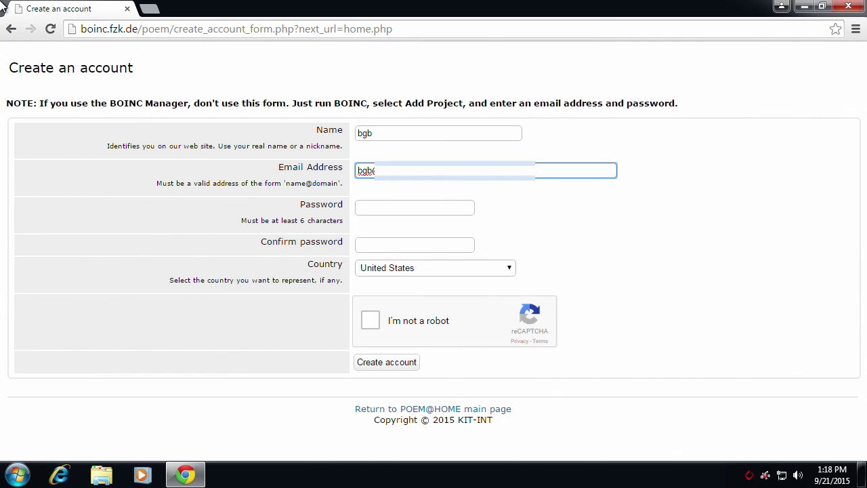
key(Tab)
text(•••••••)
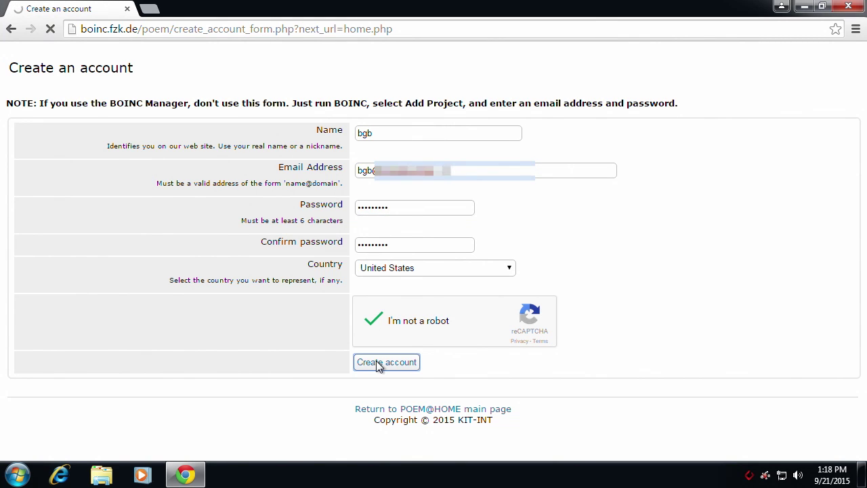
- Submit the new account, save its password, then find the team via a 'gridcoin' search and join it
click(380, 362)
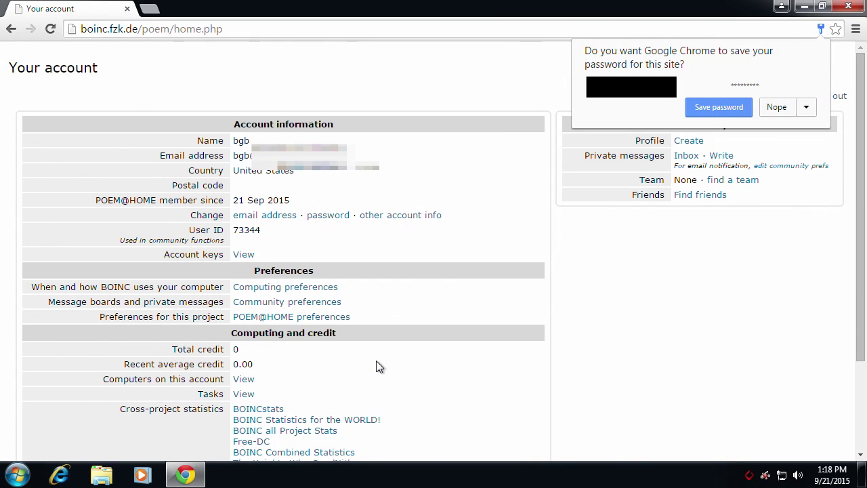
click(712, 108)
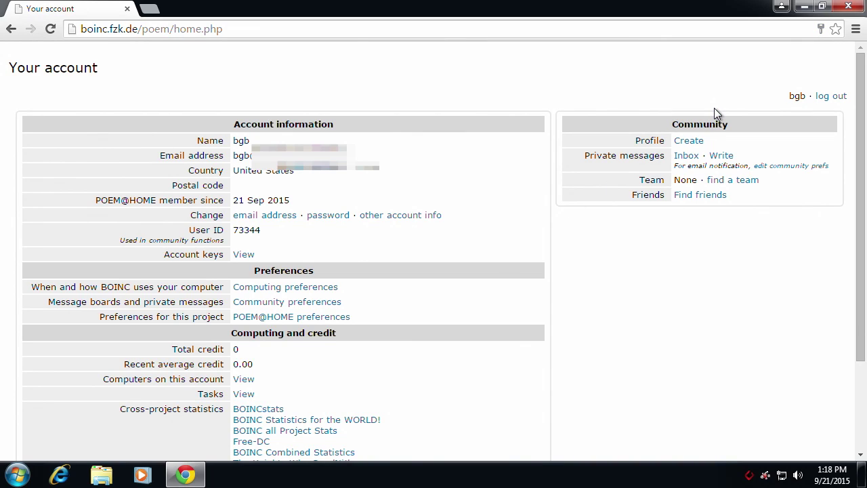
click(726, 186)
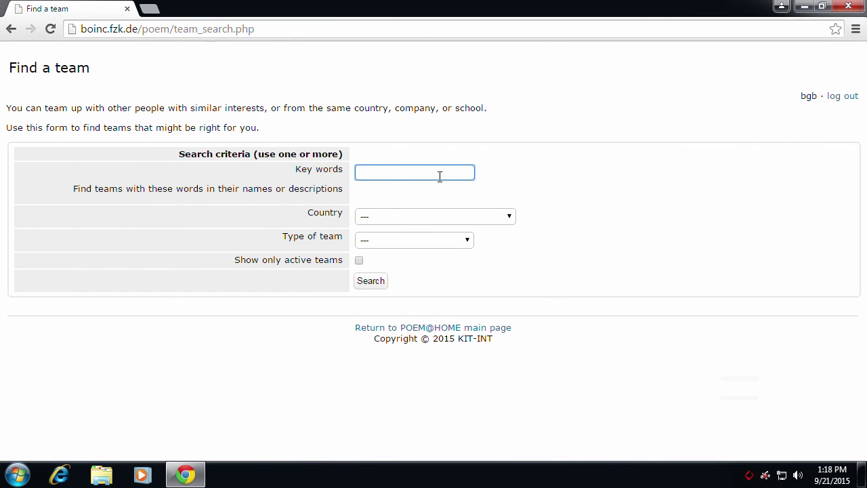
text(gridcoin)
click(374, 280)
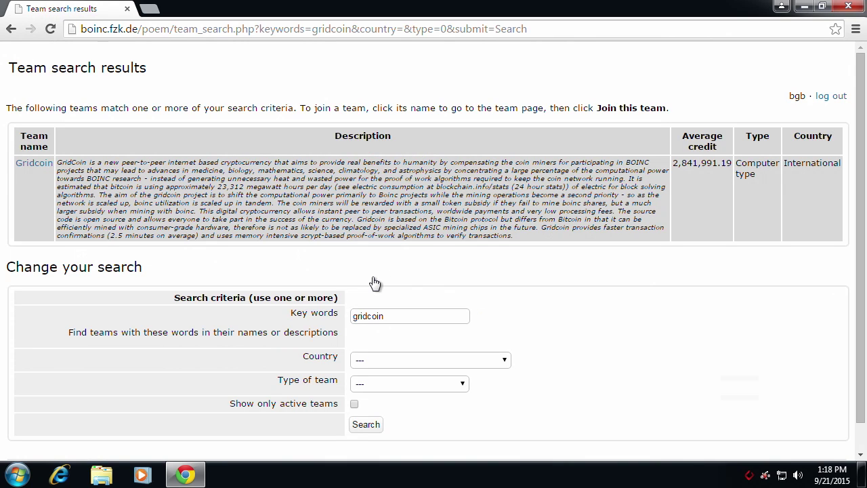
click(30, 165)
scroll(188, 271, down, 2)
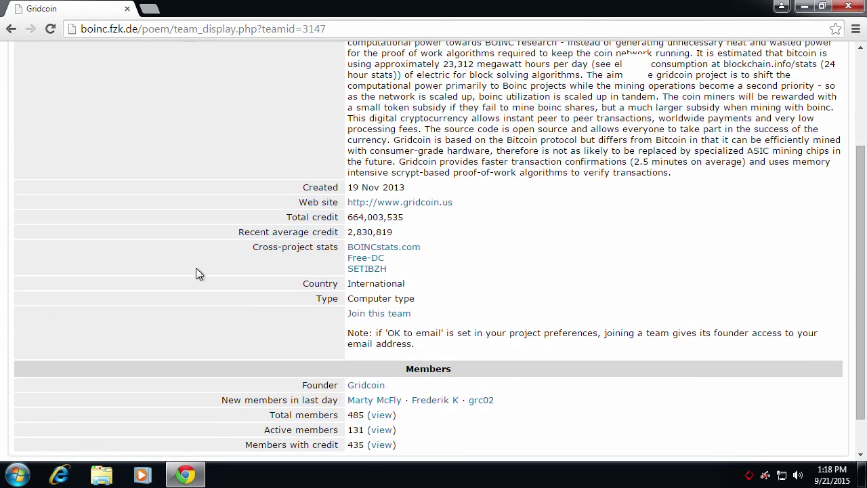
click(371, 318)
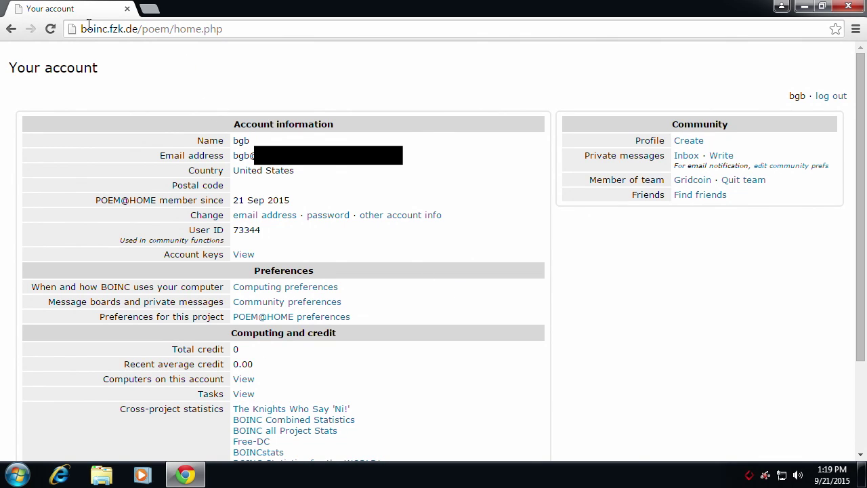
- Return to the BOINC home page, download the BOINC 7.6.9 Windows 64-bit installer, and run it
right_click(11, 28)
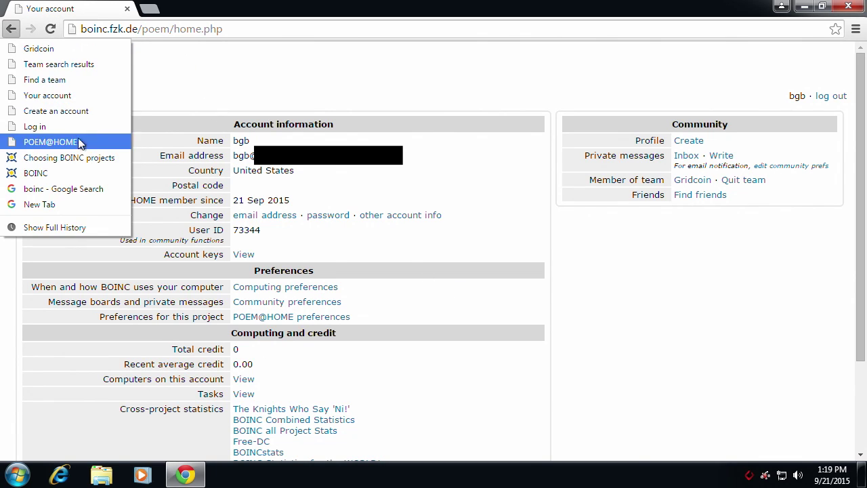
click(40, 173)
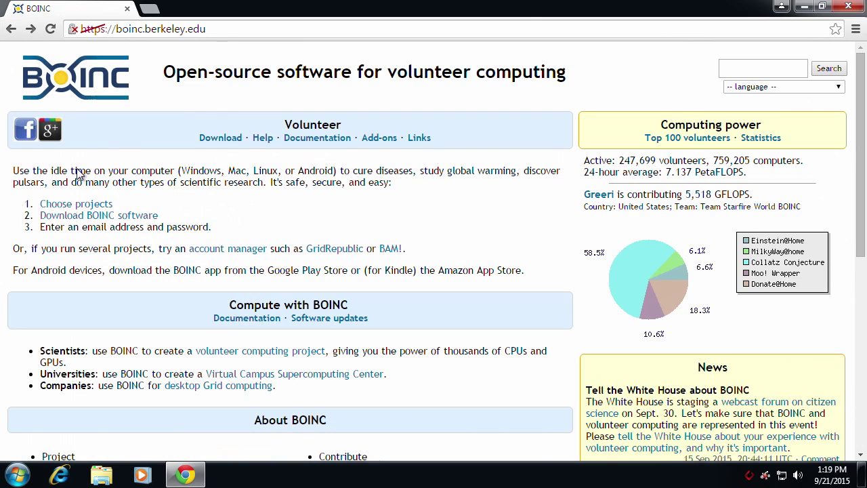
click(76, 216)
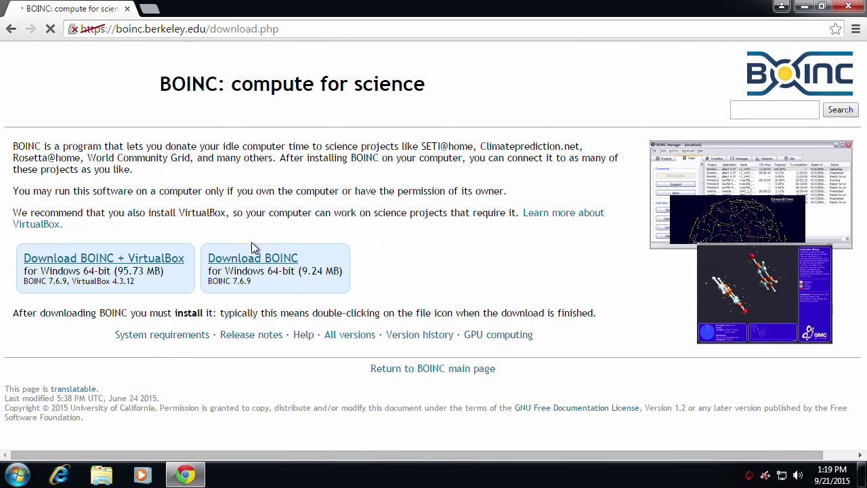
click(250, 258)
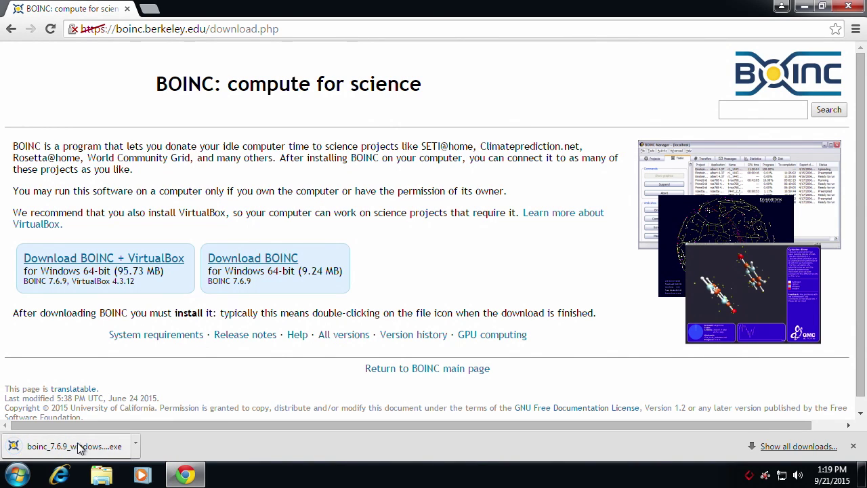
click(78, 449)
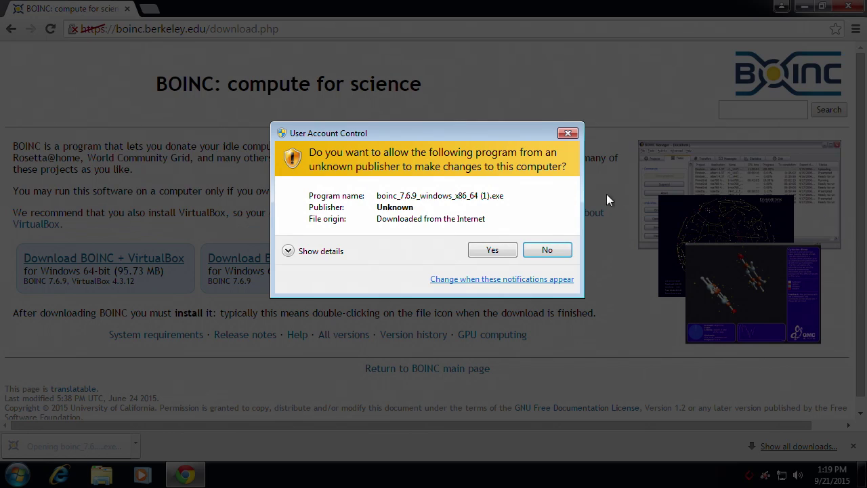
- Approve the UAC prompt, accept the license, and install BOINC with default options, then launch BOINC Manager
click(488, 250)
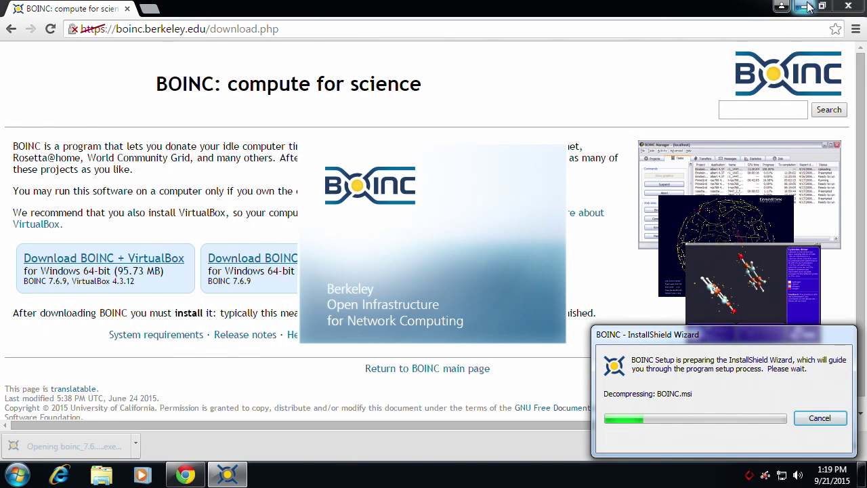
click(804, 6)
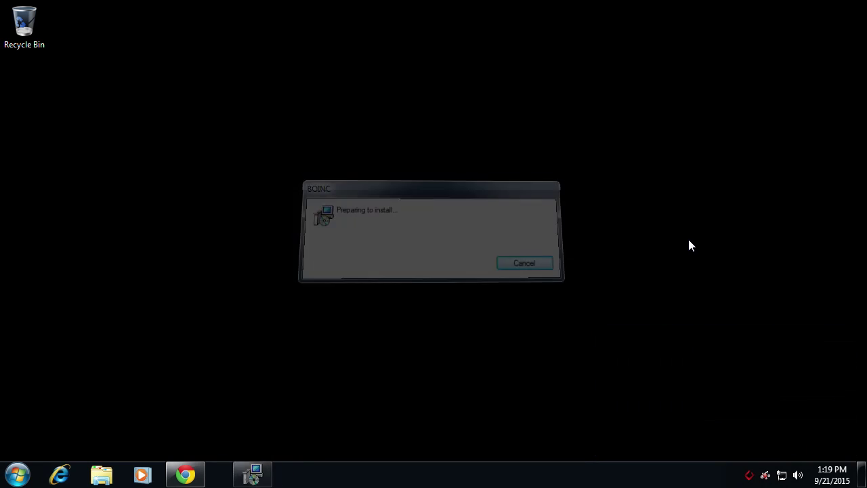
click(507, 346)
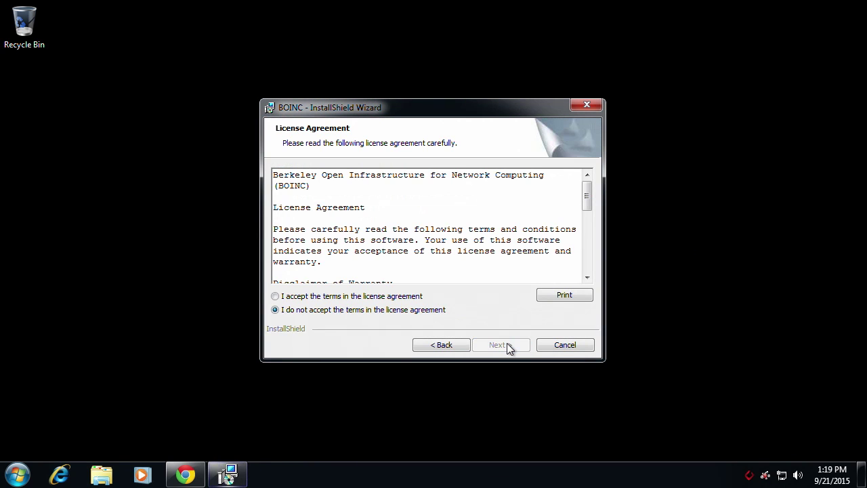
click(407, 298)
click(504, 342)
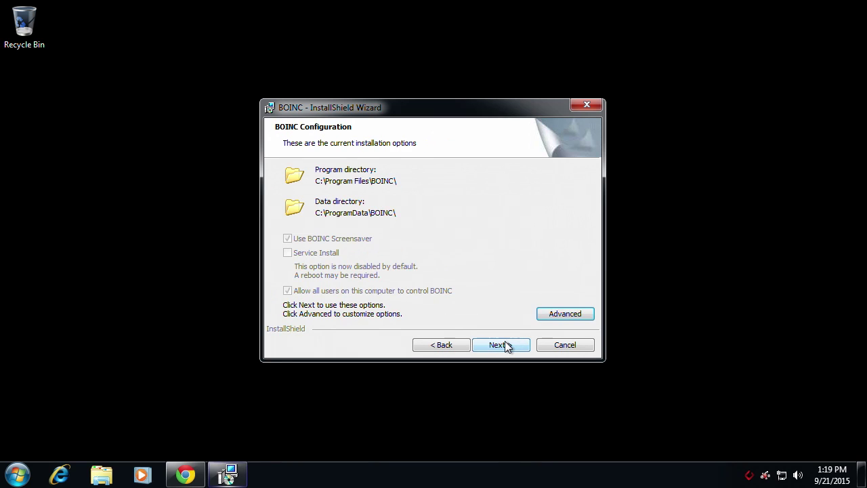
click(505, 345)
click(505, 344)
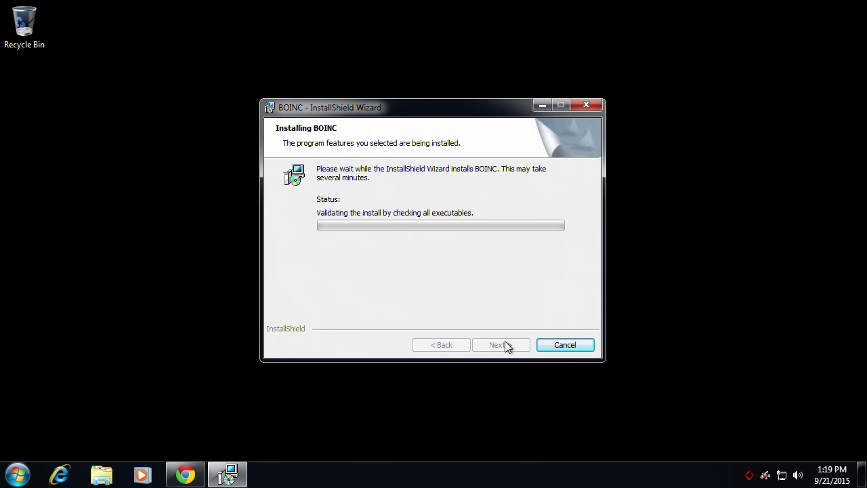
click(504, 345)
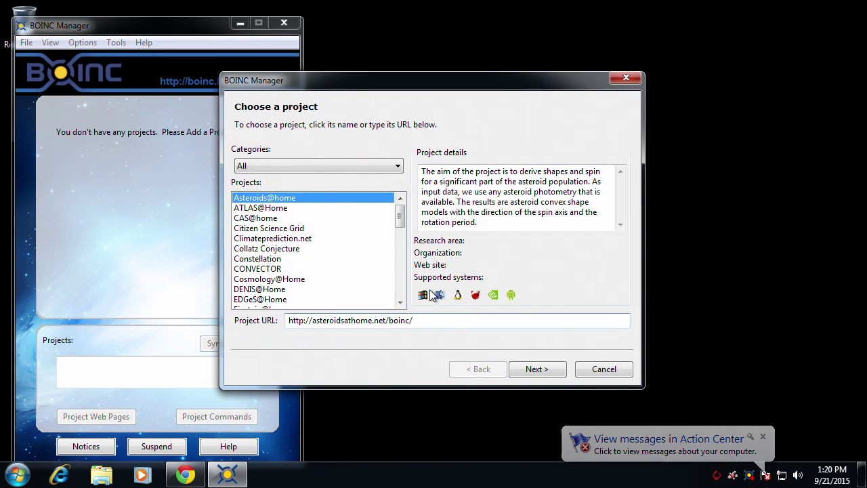
- Select POEM@HOME and attach it as an existing user with the account credentials, then finish the wizard
drag(402, 223, 408, 268)
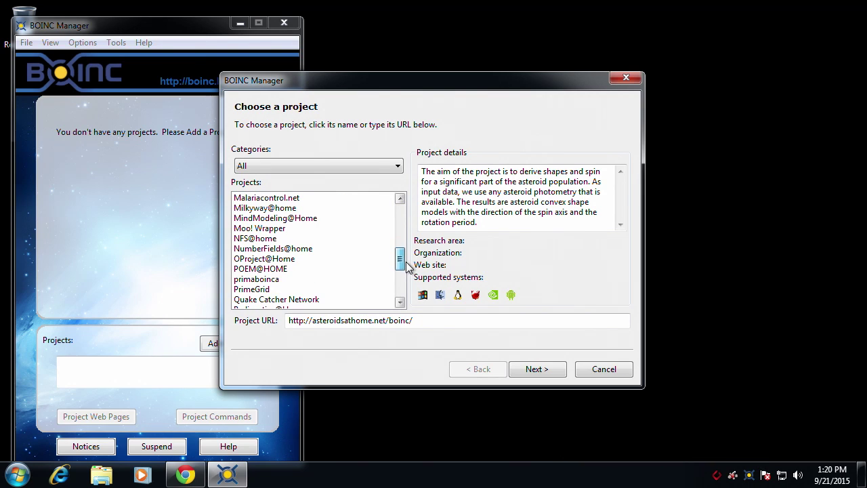
click(287, 268)
click(532, 370)
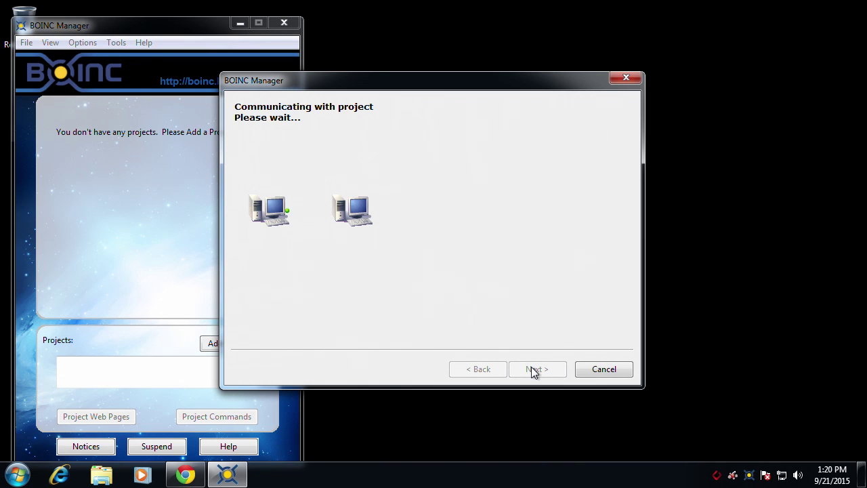
click(342, 145)
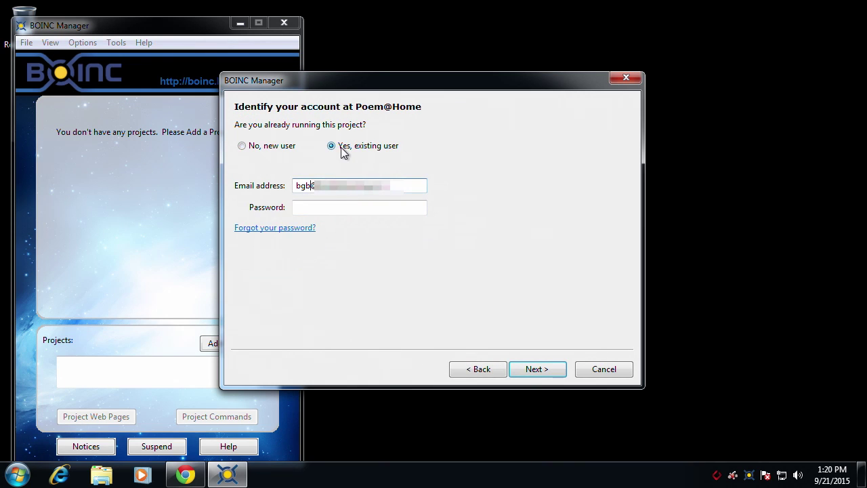
click(319, 208)
text(***)
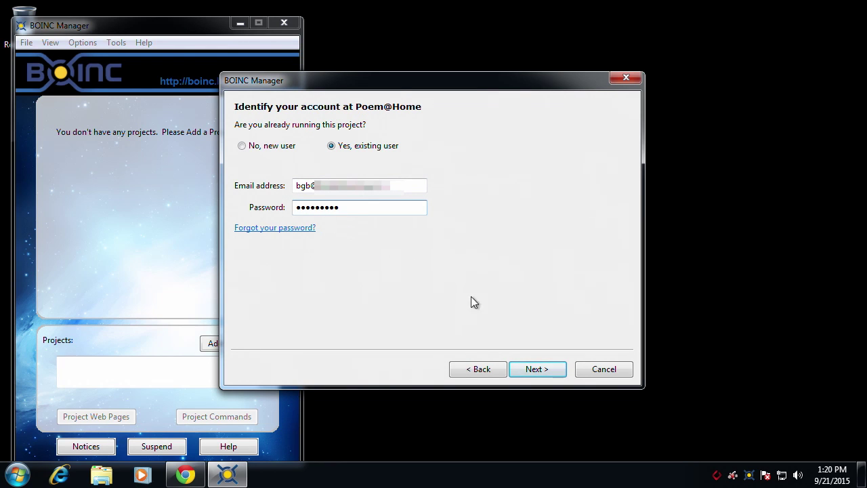
click(534, 369)
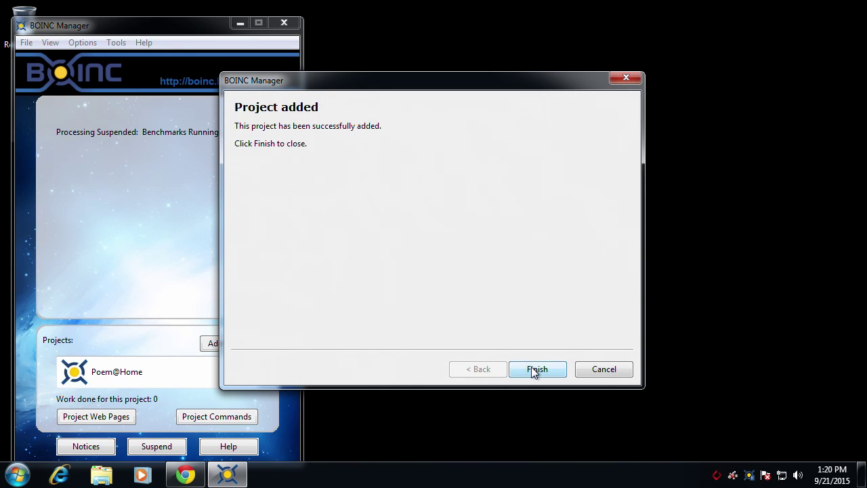
click(535, 369)
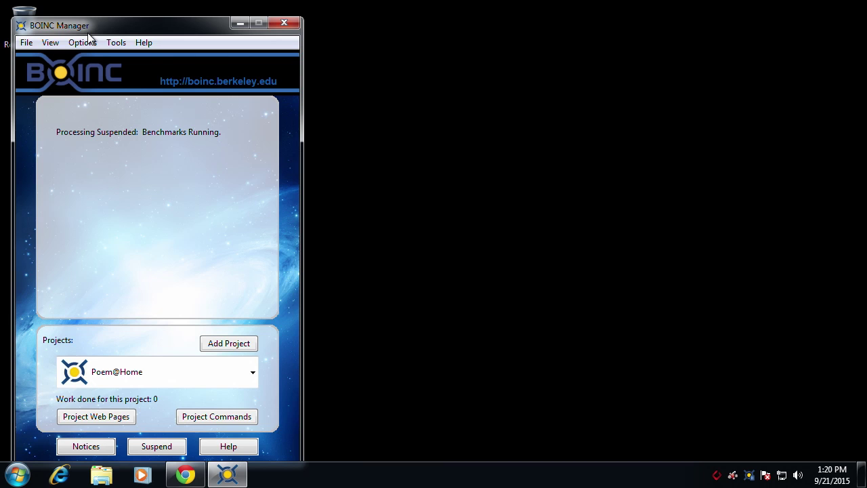
- Switch BOINC Manager to Advanced View and make its window shorter
click(50, 43)
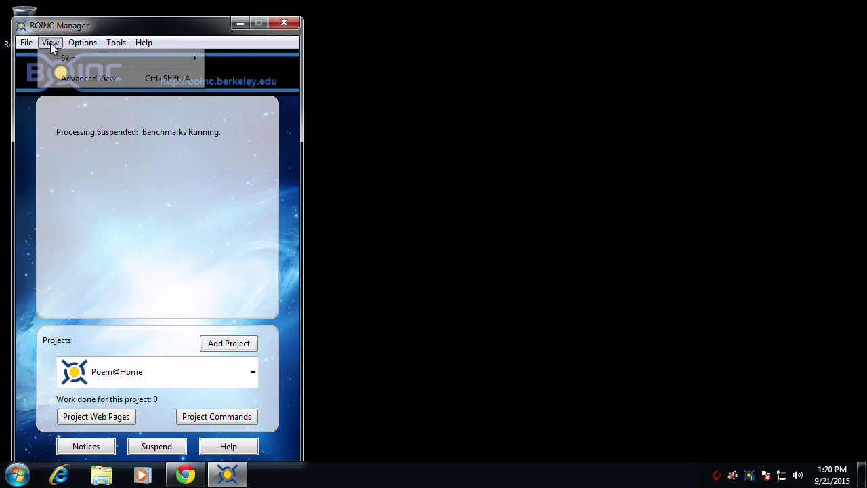
click(72, 78)
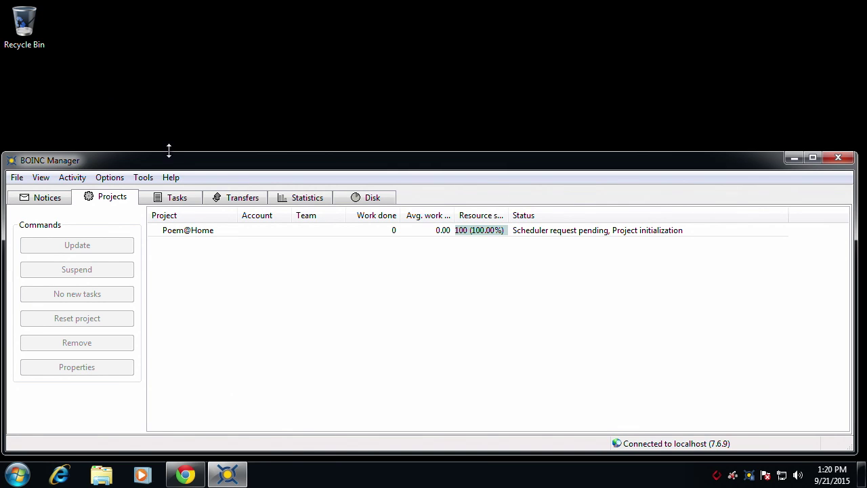
drag(169, 149, 195, 259)
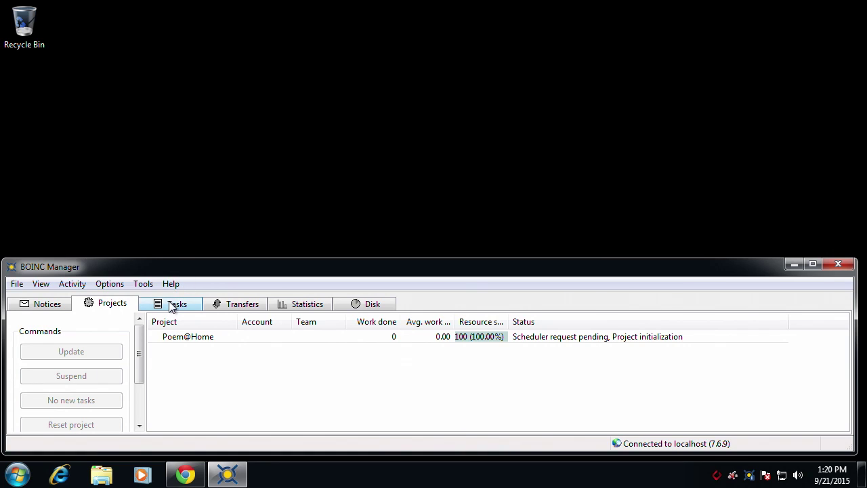
- Set Activity to Run always and GPU usage to Use GPU always
click(73, 284)
click(81, 300)
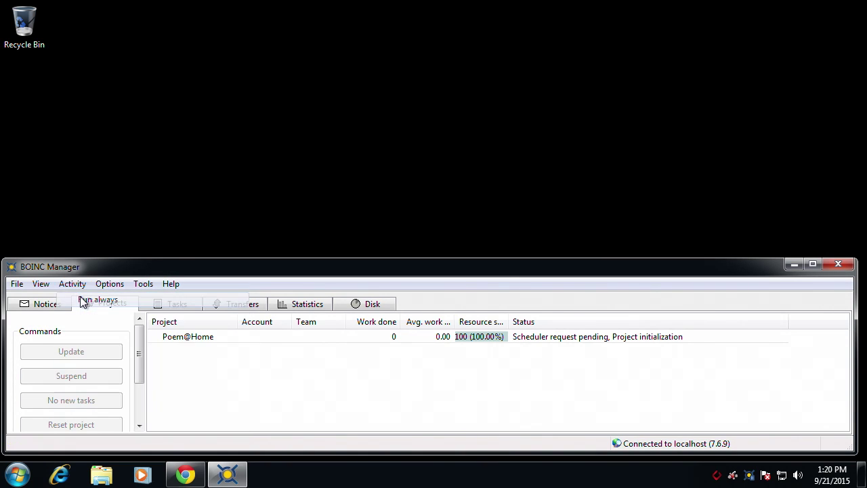
click(74, 284)
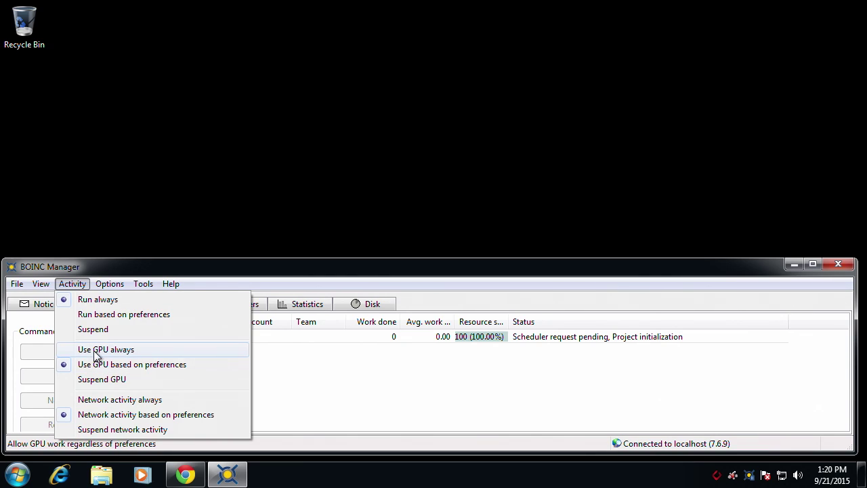
click(95, 350)
click(108, 284)
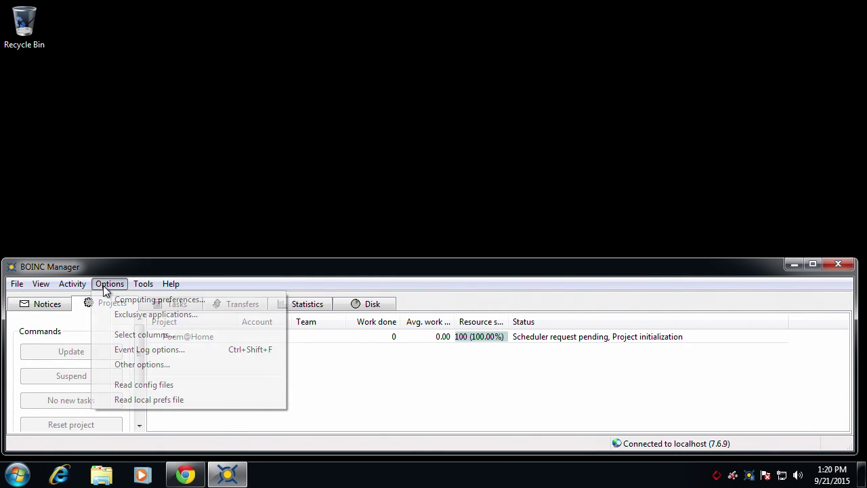
- In Computing preferences, limit CPUs to 75% and store at least 2 days plus 1 additional day of work
click(119, 301)
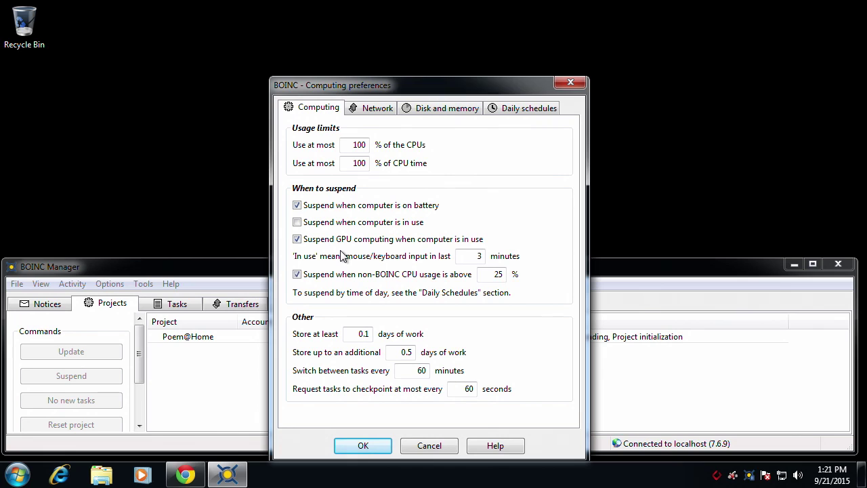
double_click(358, 144)
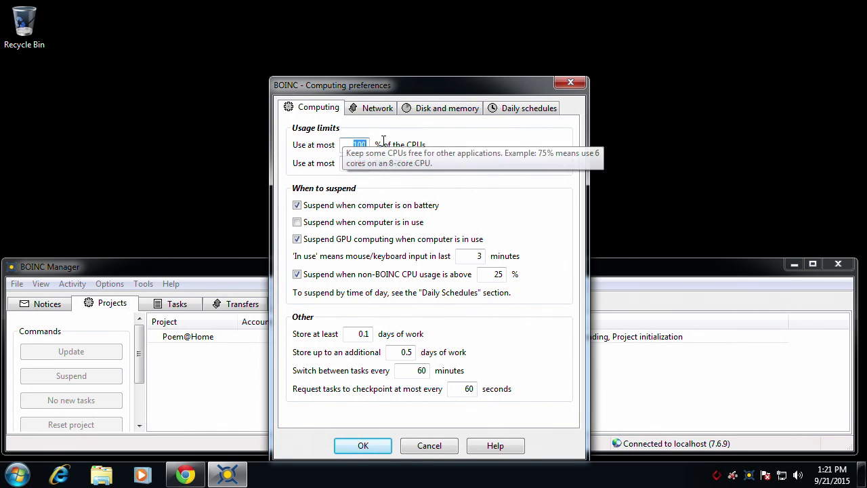
text(75)
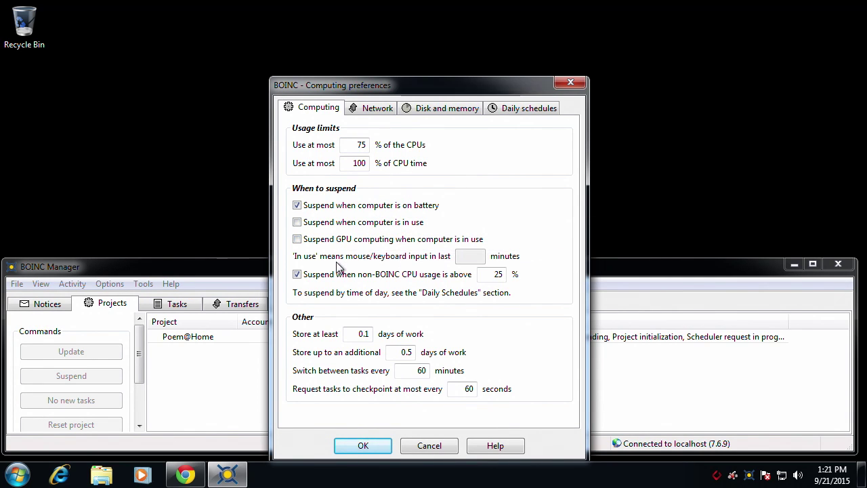
double_click(360, 333)
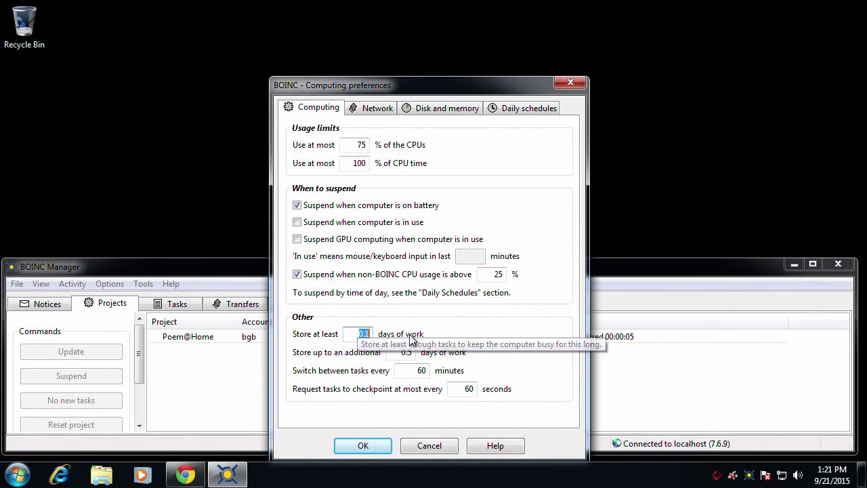
text(2)
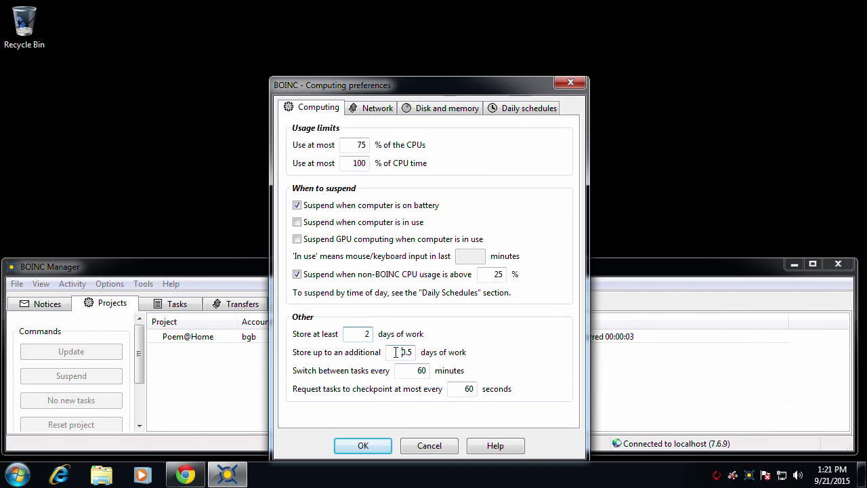
double_click(396, 352)
text(1)
- Save the preferences, check the four running Poem@Home tasks, and minimize BOINC Manager
click(364, 444)
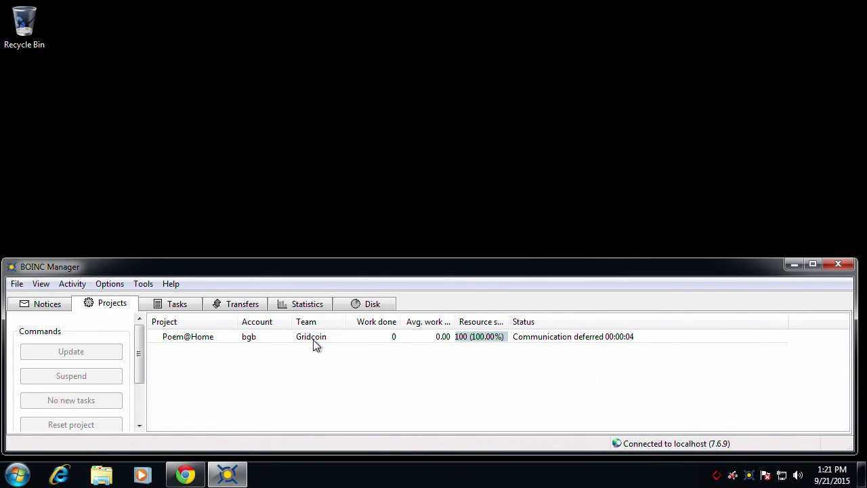
click(180, 308)
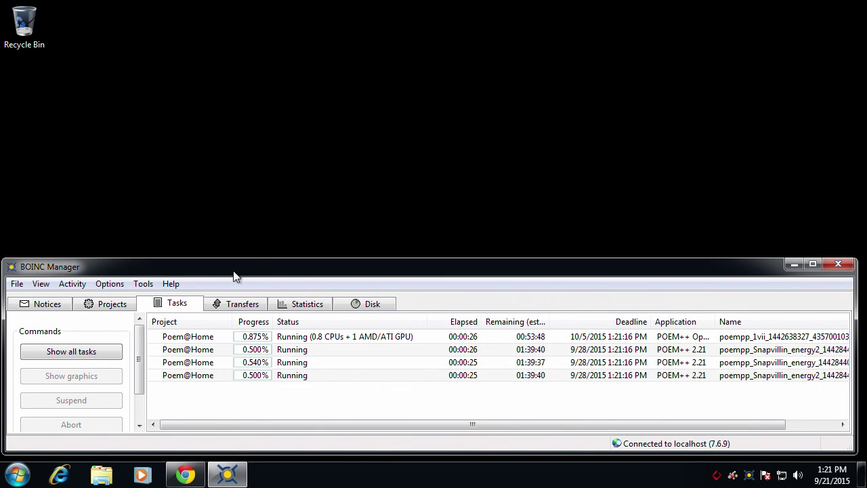
click(793, 265)
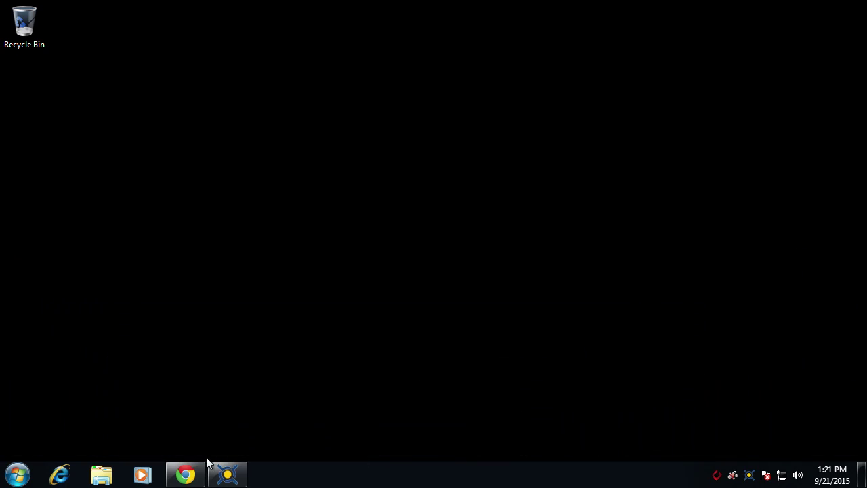
- Bring Chrome back and load gridcoin.us in a new tab
click(193, 474)
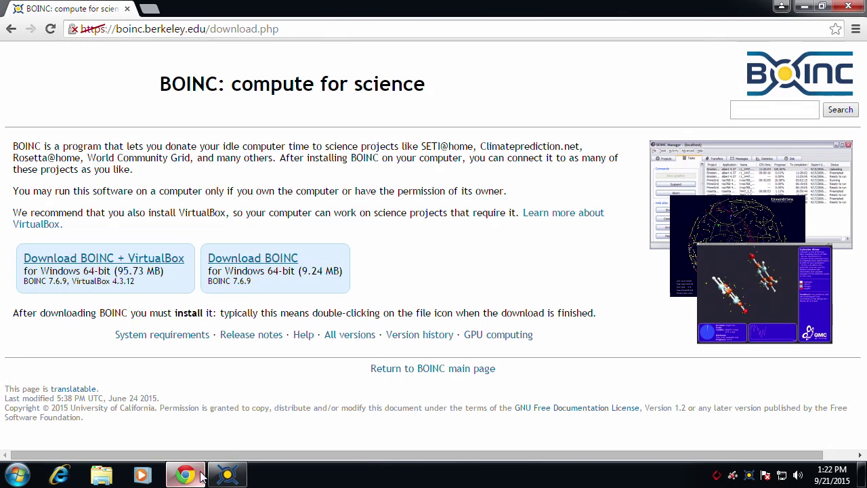
click(150, 9)
text(g)
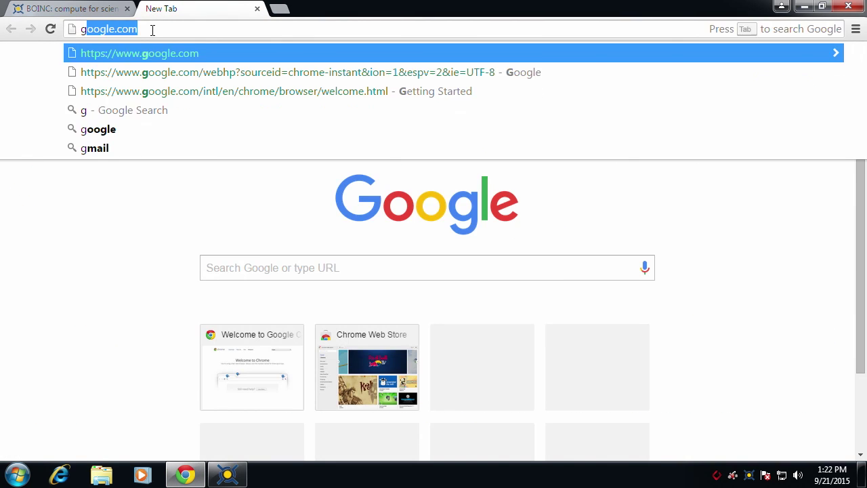
text(ridcoin.us)
key(Return)
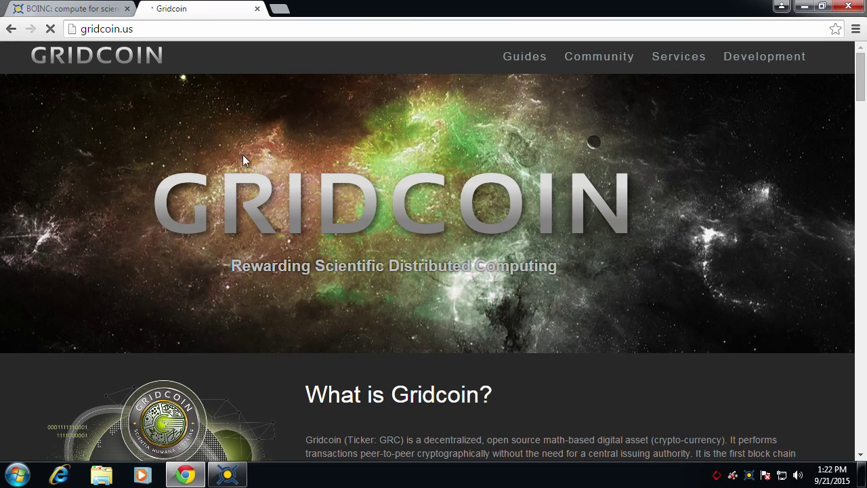
- Open the Gridcoin Research client install guide and download the Windows installer GridcoinResearch (1).msi
scroll(269, 298, down, 5)
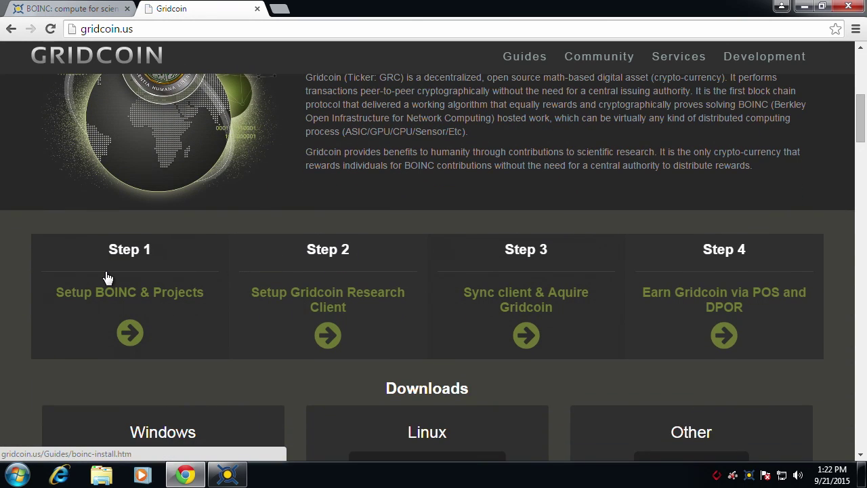
click(321, 327)
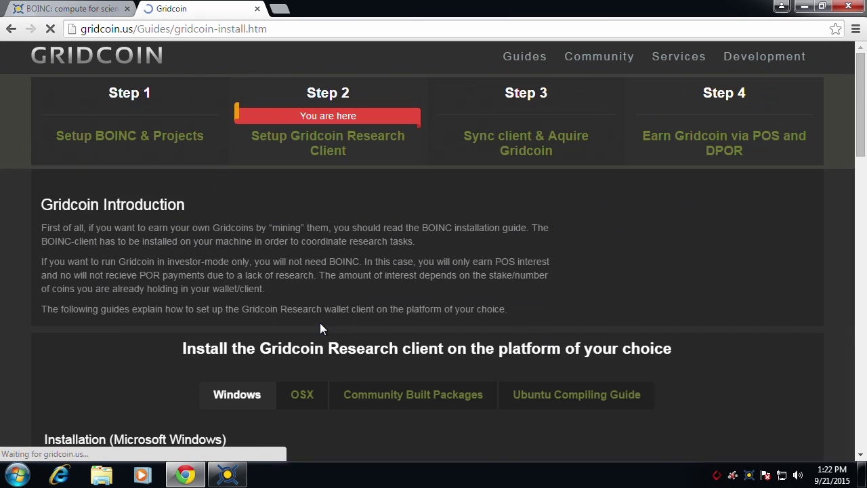
scroll(320, 328, down, 4)
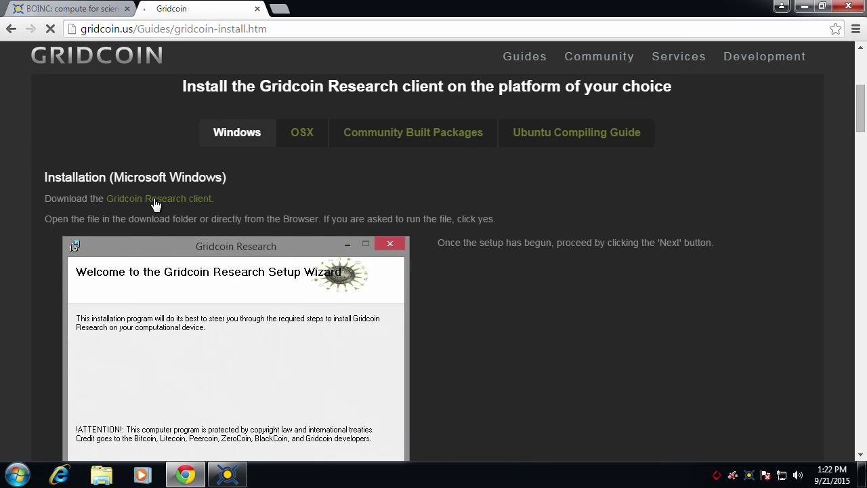
click(155, 204)
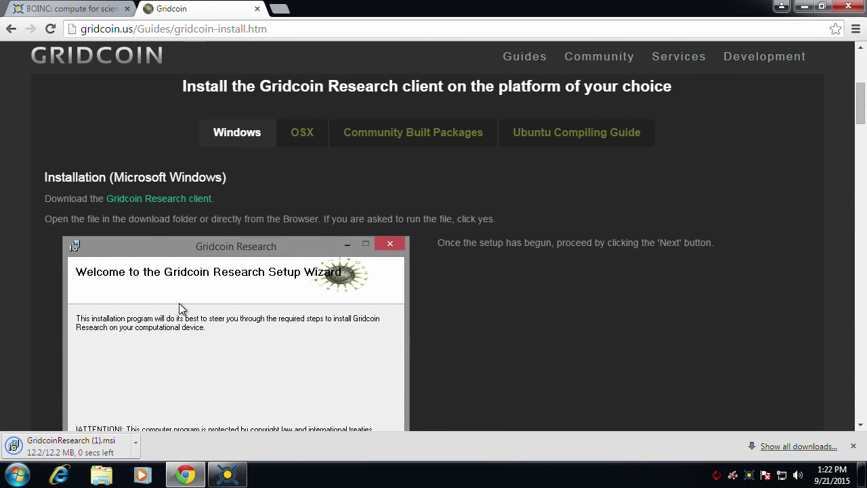
- Run the downloaded Gridcoin Research .msi and install it to C:\Program Files (x86)\GridcoinResearch\
click(93, 443)
click(466, 248)
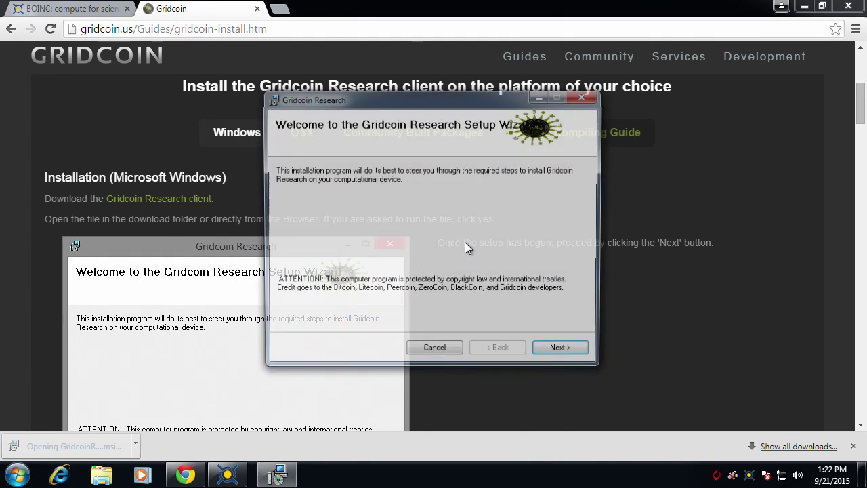
click(551, 355)
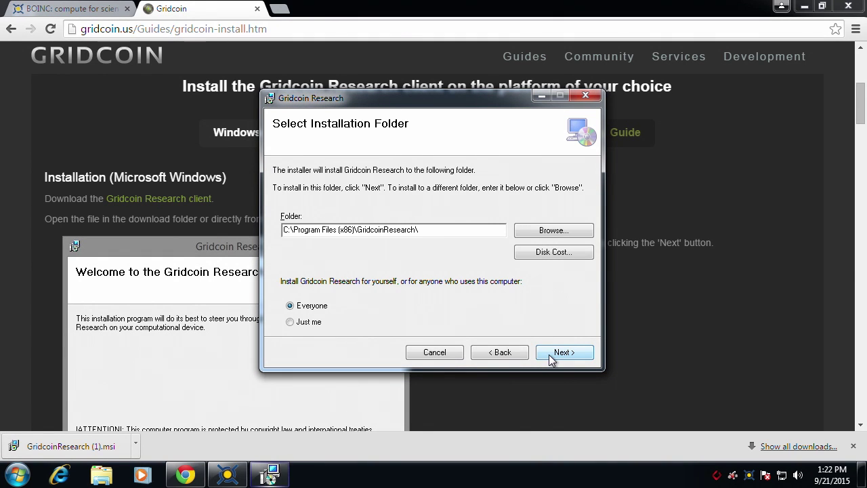
click(550, 357)
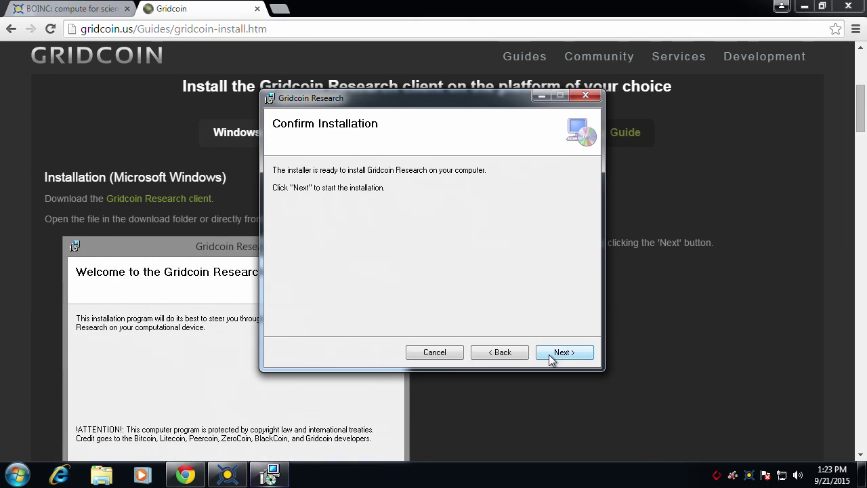
click(550, 355)
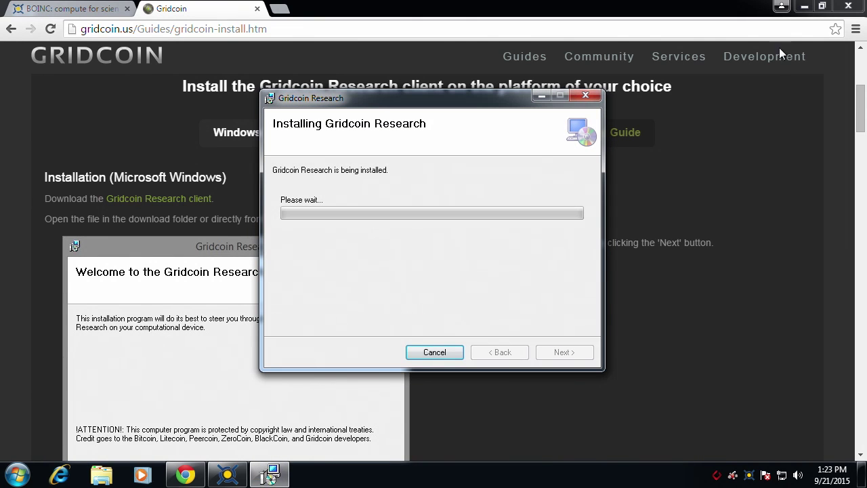
click(802, 7)
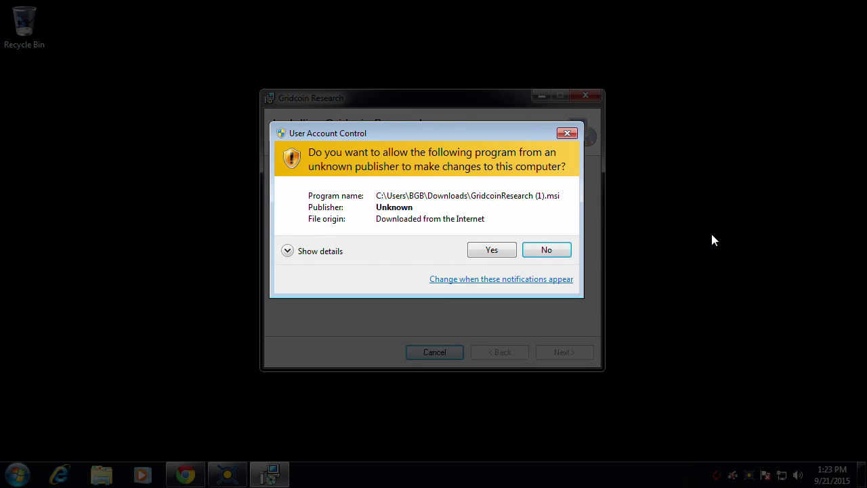
click(500, 250)
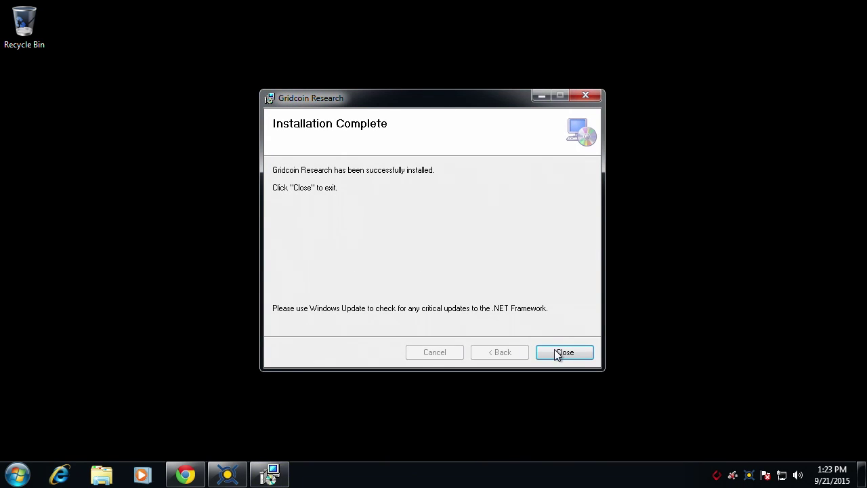
click(562, 353)
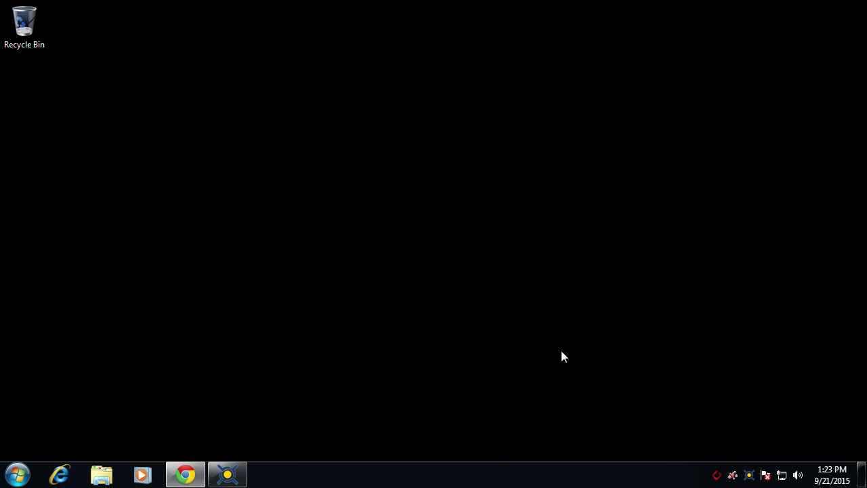
- Pin 'Shortcut to gridcoinresearch.exe' from the GridcoinResearch Start menu folder to the taskbar and launch it
click(17, 474)
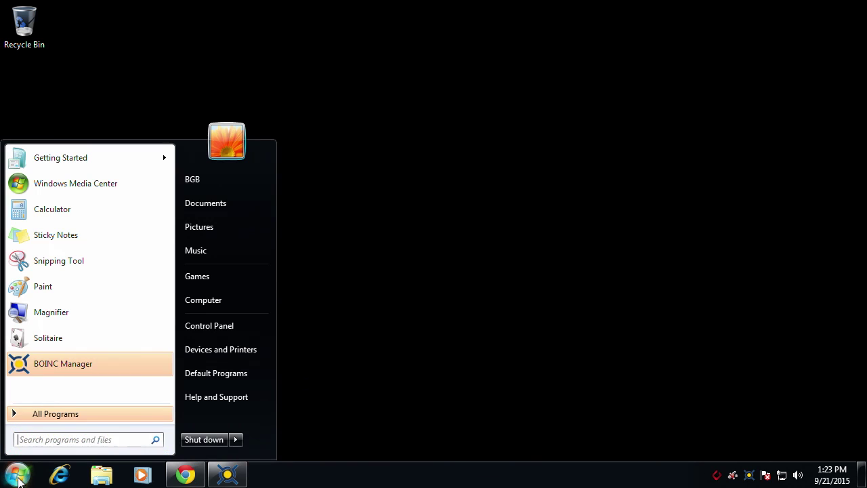
click(72, 414)
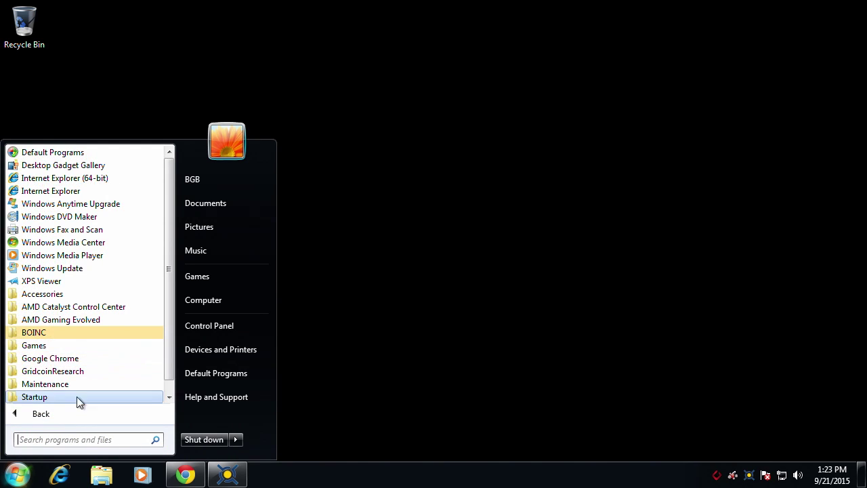
click(80, 372)
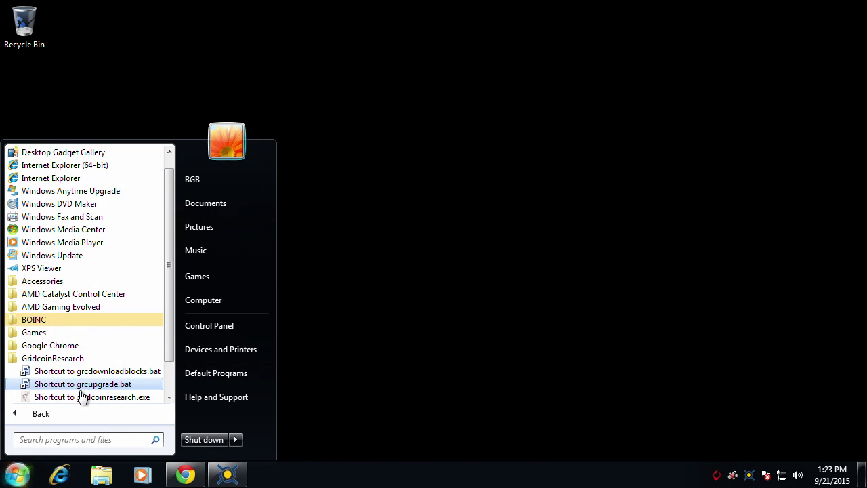
right_click(80, 401)
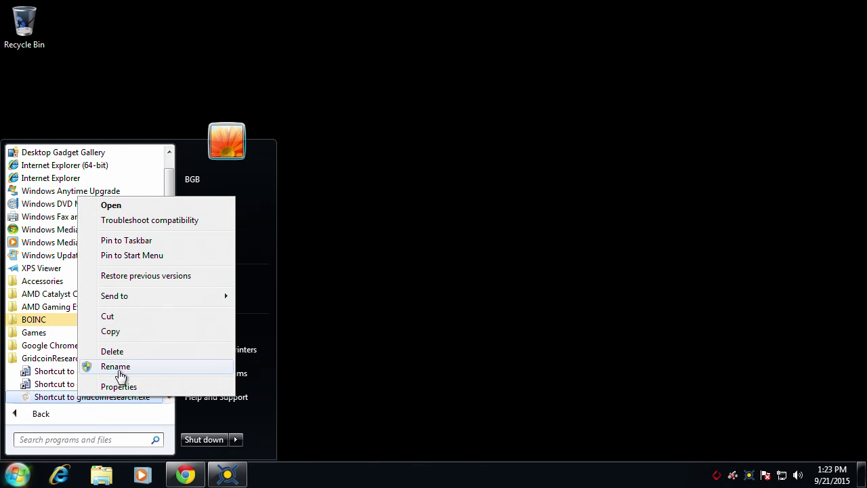
click(136, 241)
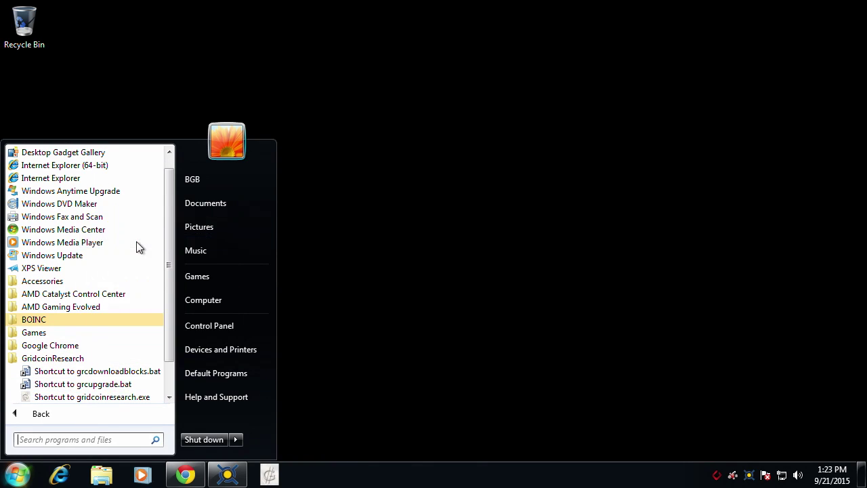
click(316, 327)
click(273, 476)
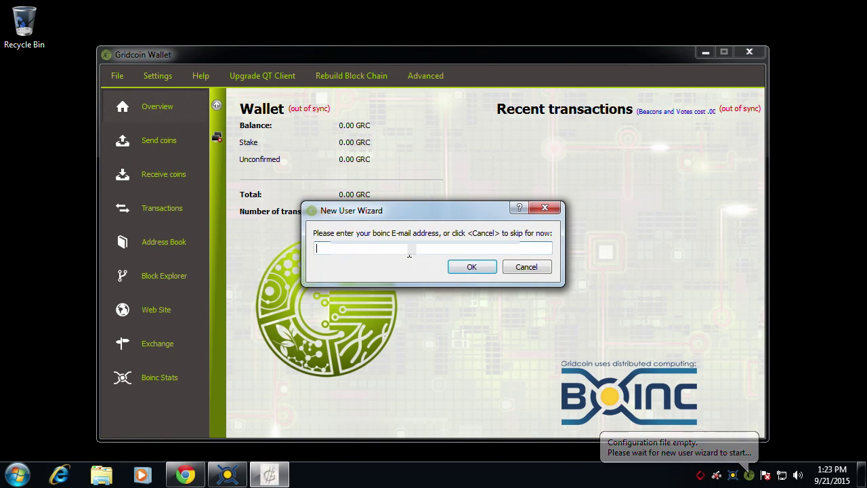
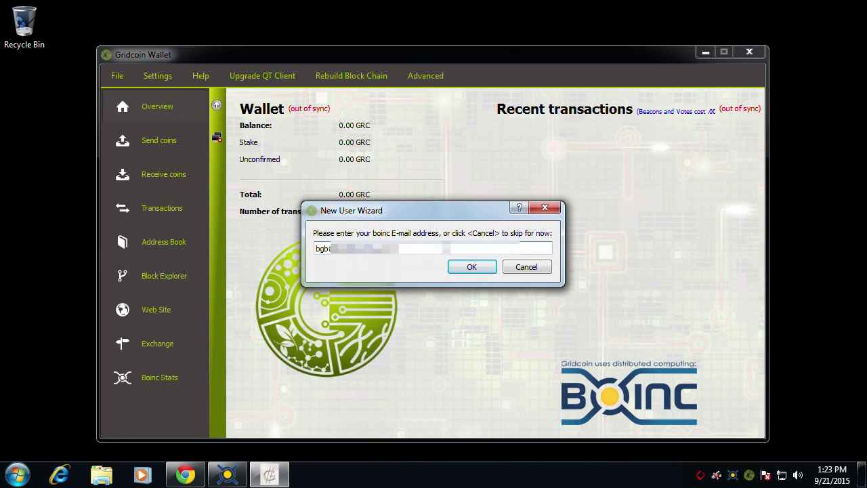
- Enter the BOINC account e-mail address in the New User Wizard and confirm the new account
click(473, 267)
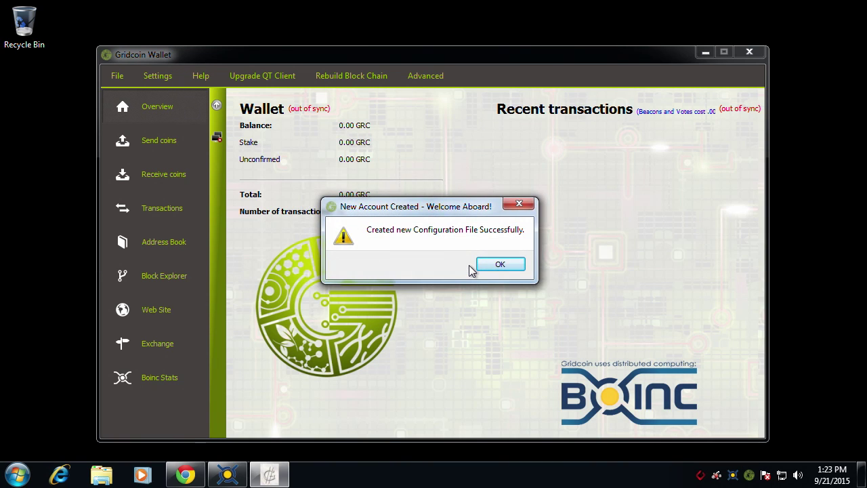
click(494, 268)
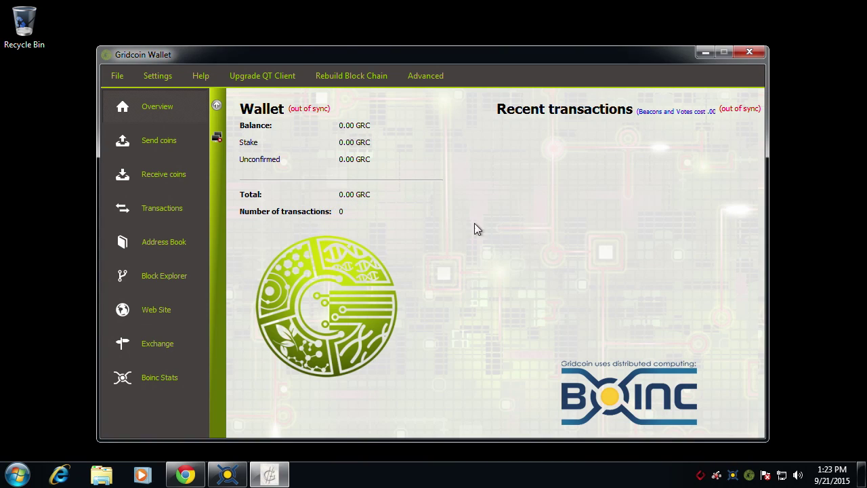
click(341, 76)
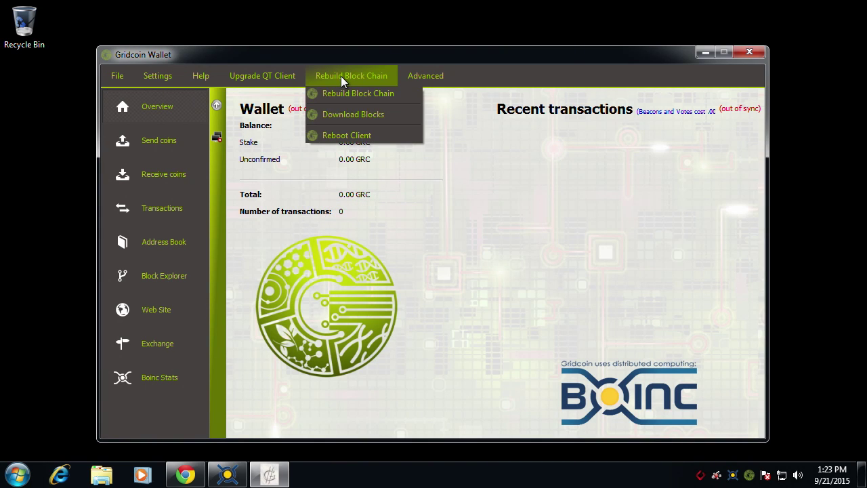
- Choose Rebuild Block Chain > Download Blocks, approve the restarter, and wait for the wallet to respond
click(342, 115)
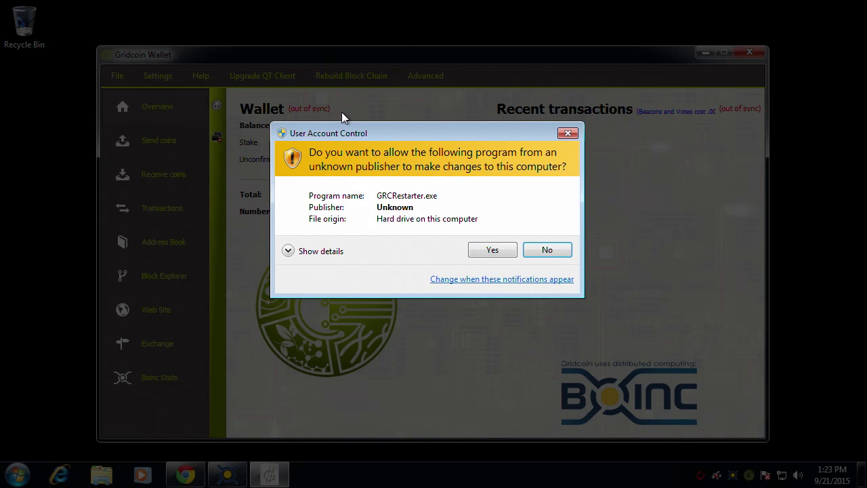
click(492, 250)
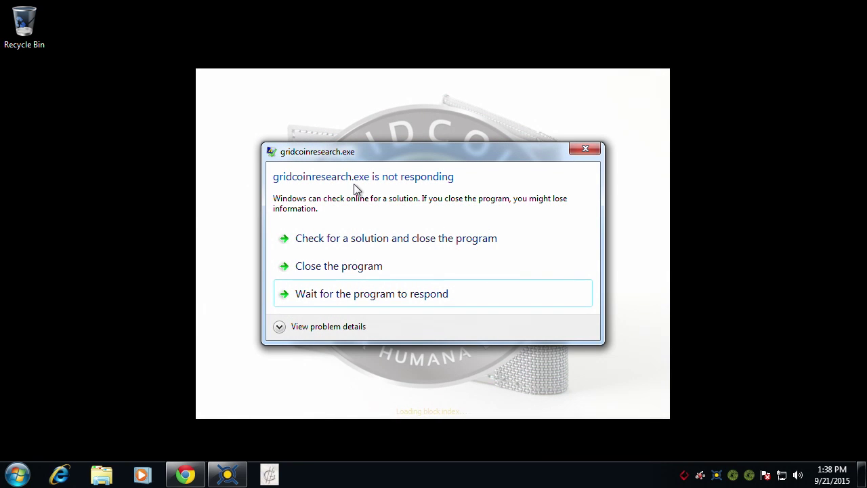
click(320, 295)
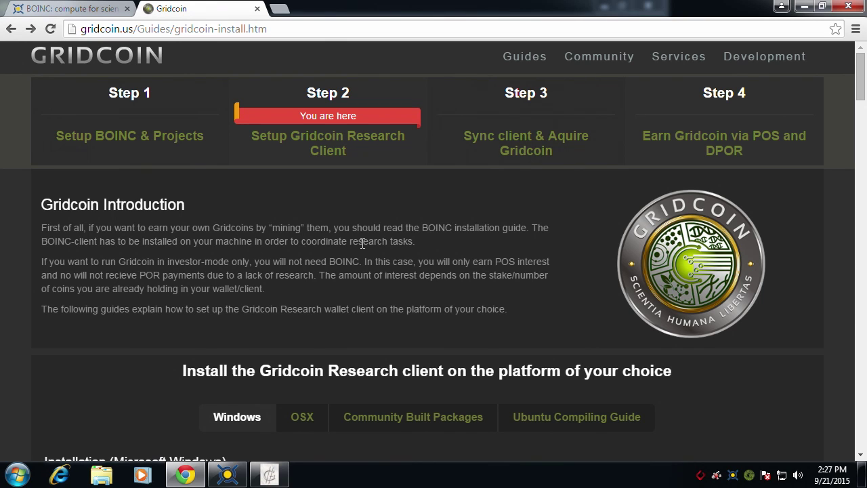
- From the guide's Step 3 free methods, check the Gridcoin.us Faucet, then open the Gridcoin.asia Faucet
click(514, 142)
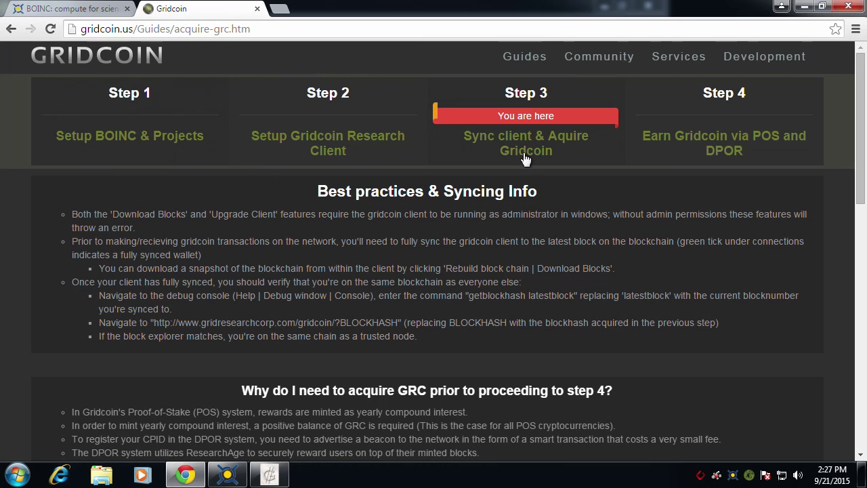
scroll(448, 328, down, 4)
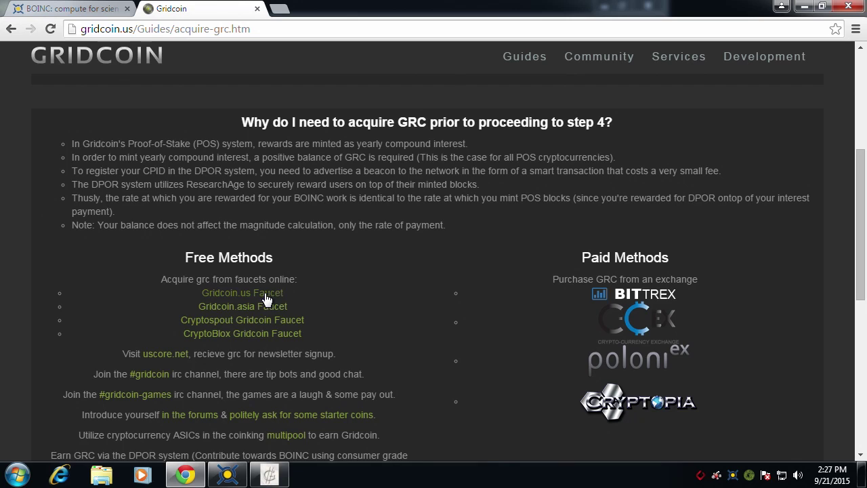
click(265, 293)
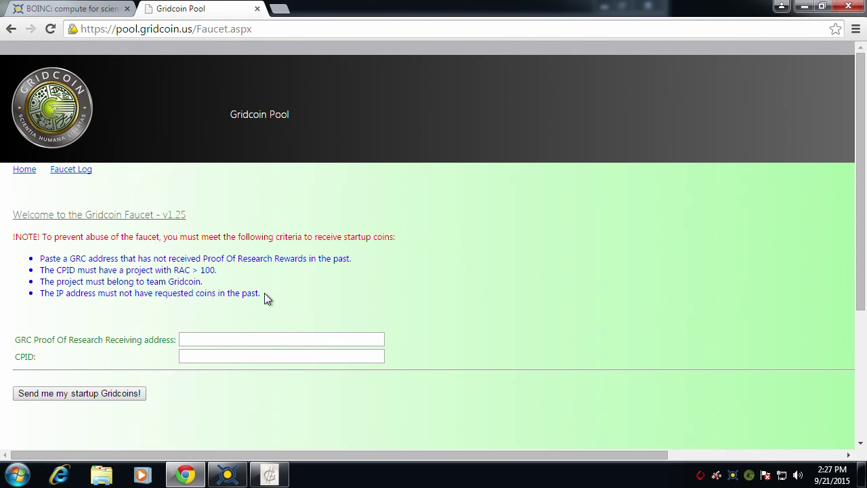
click(11, 30)
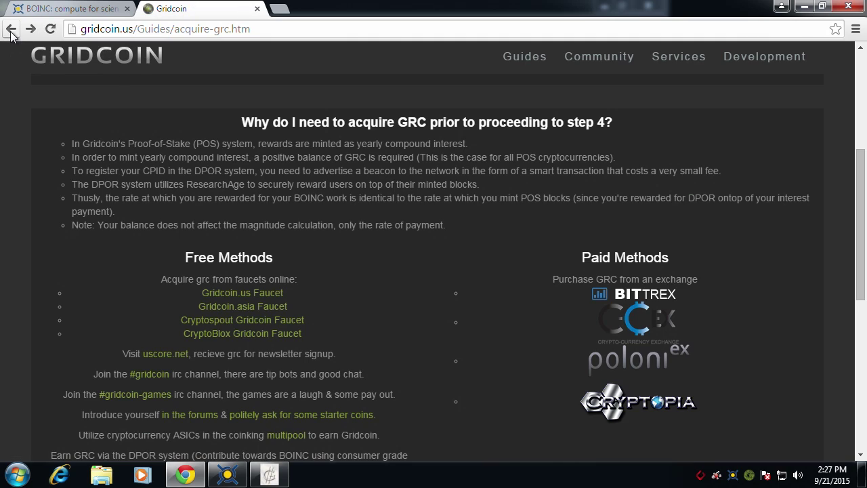
click(255, 308)
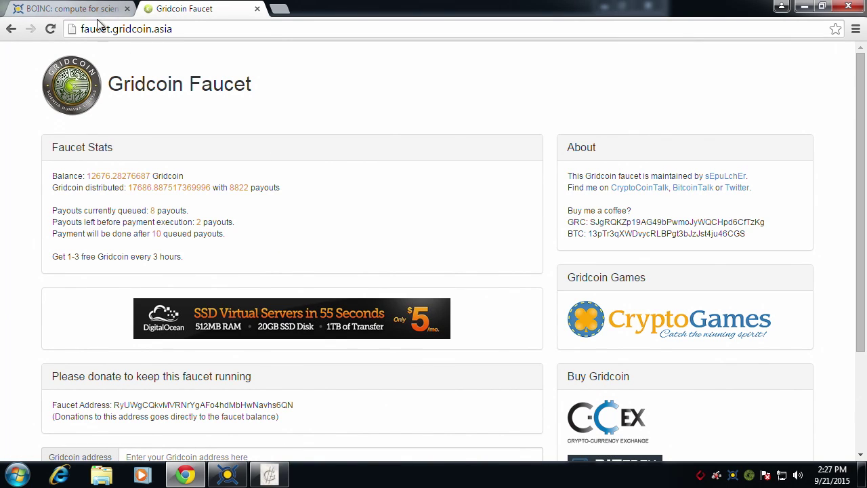
- Copy the wallet's unlabeled address from Receive coins and return to the faucet in Chrome
mouse_move(229, 472)
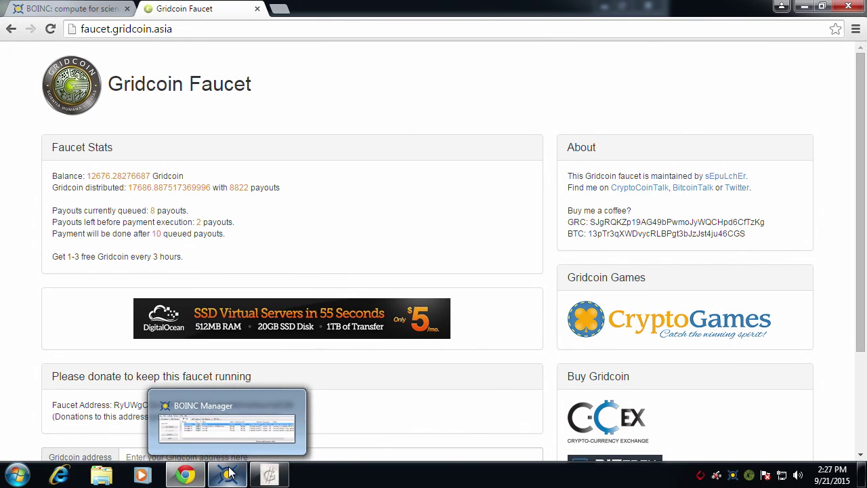
click(229, 472)
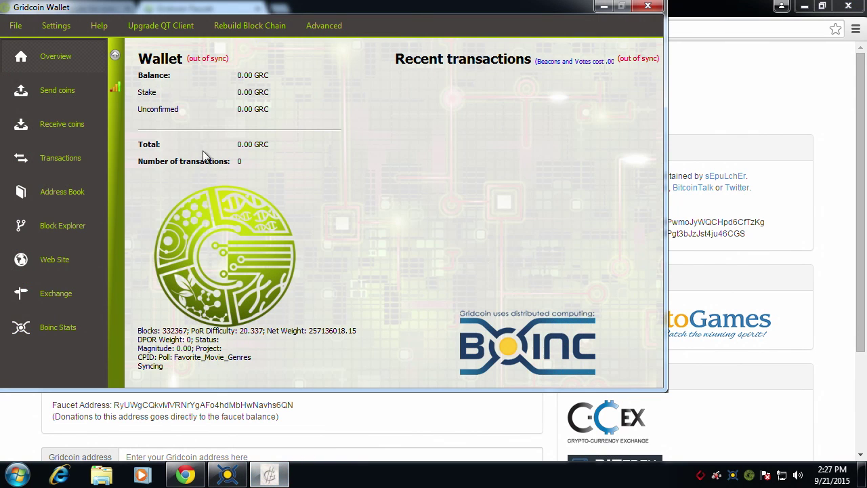
click(62, 122)
click(233, 86)
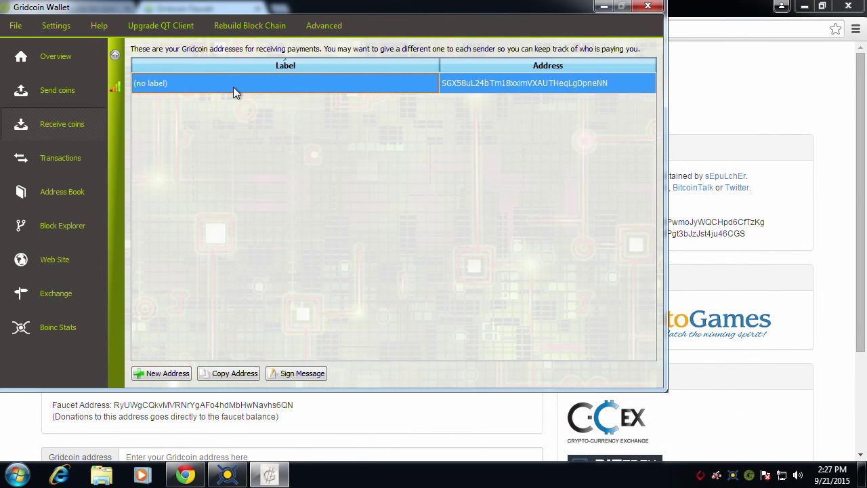
click(231, 374)
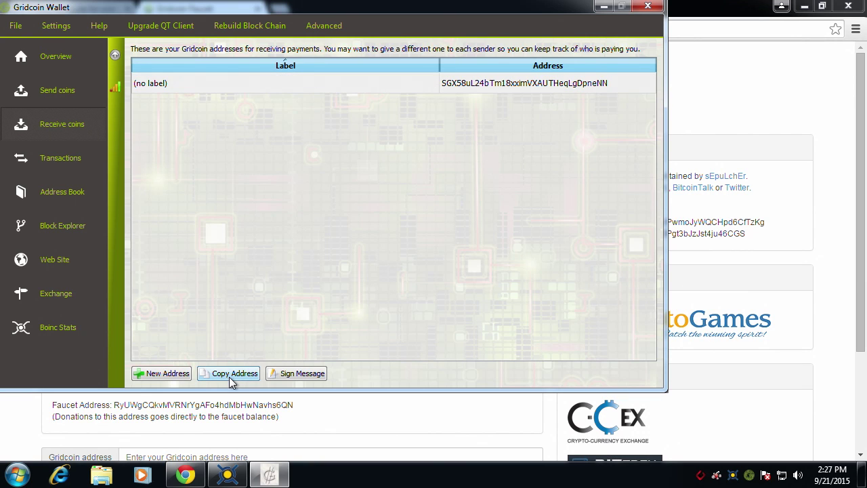
click(686, 17)
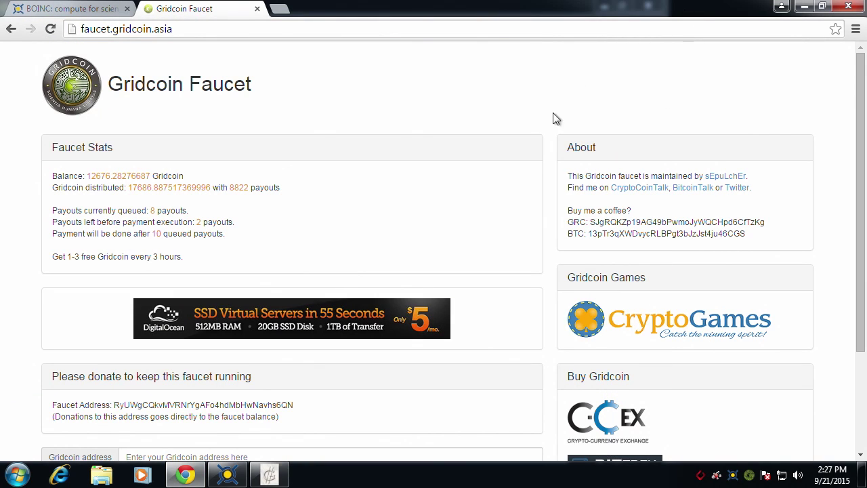
- Paste the wallet address, answer the captcha with 965, and claim the free Gridcoin
scroll(72, 332, down, 2)
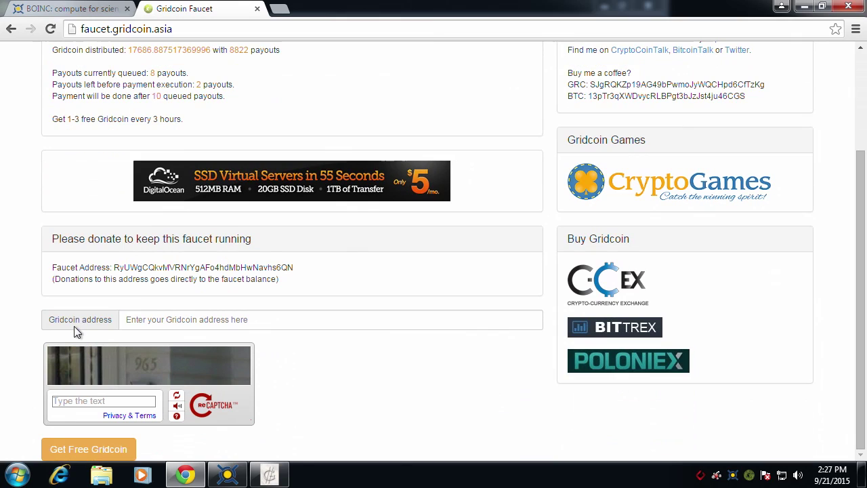
click(157, 318)
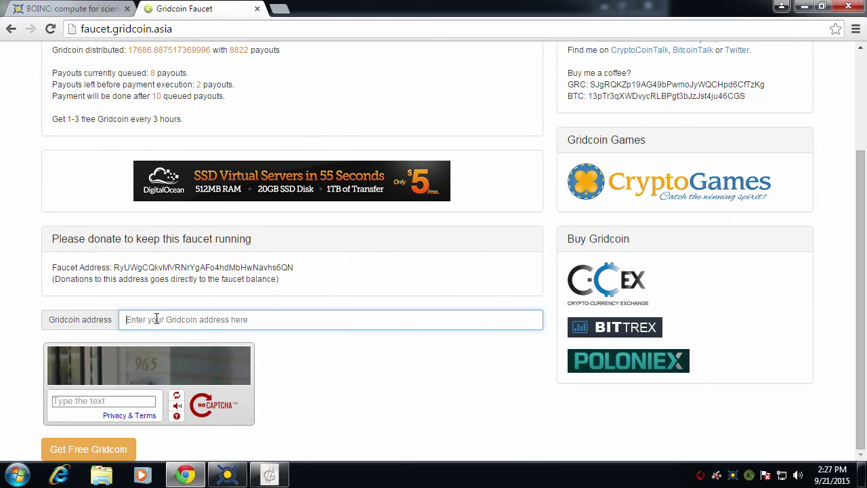
key(ctrl+v)
click(98, 400)
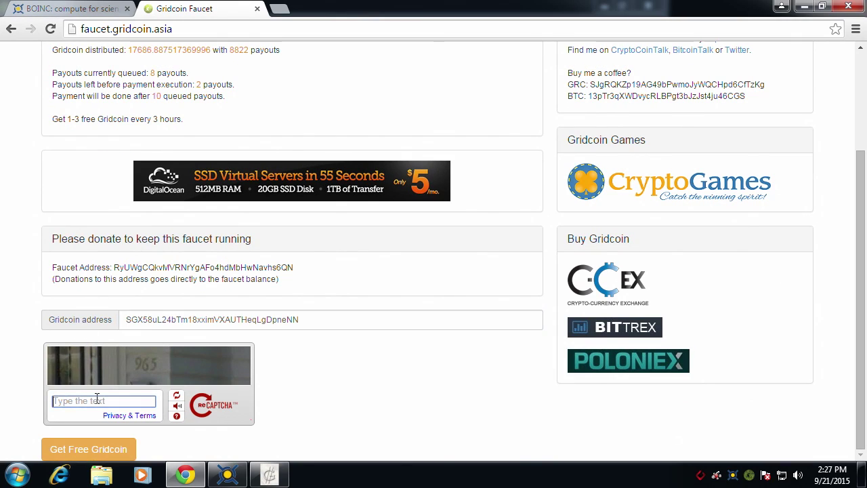
text(965)
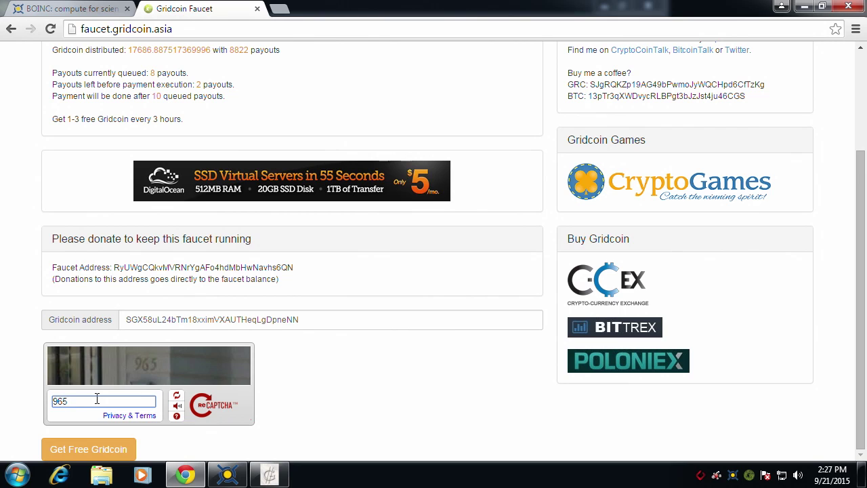
click(97, 449)
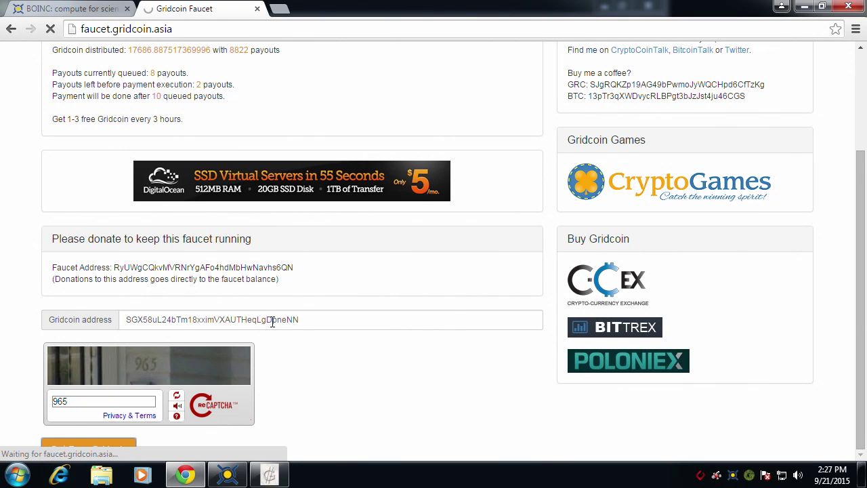
- Go back from the faucet result to the Gridcoin guide's acquire-GRC page
scroll(289, 309, down, 2)
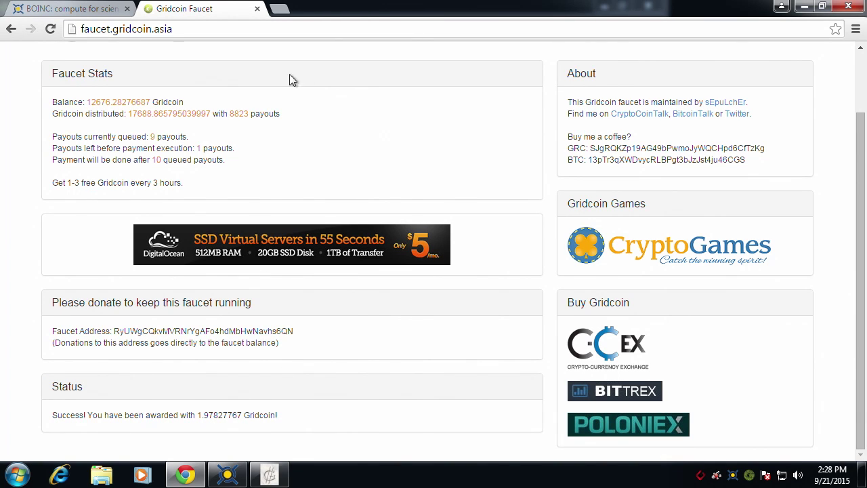
click(11, 30)
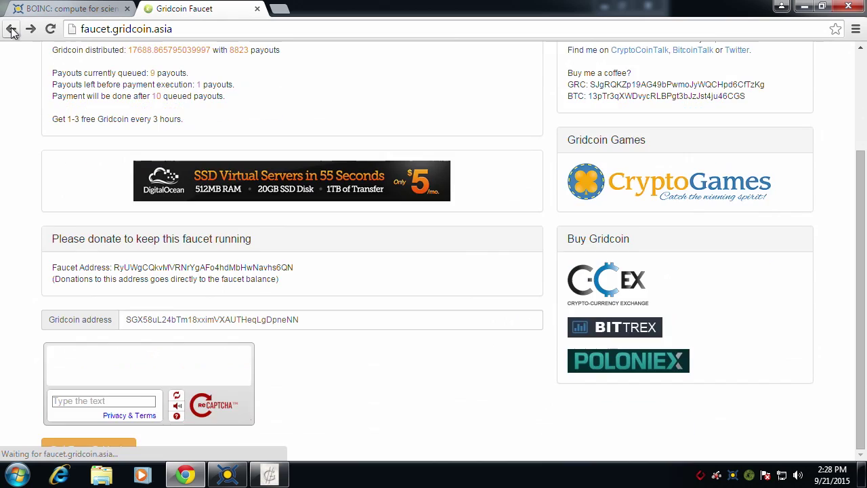
click(12, 31)
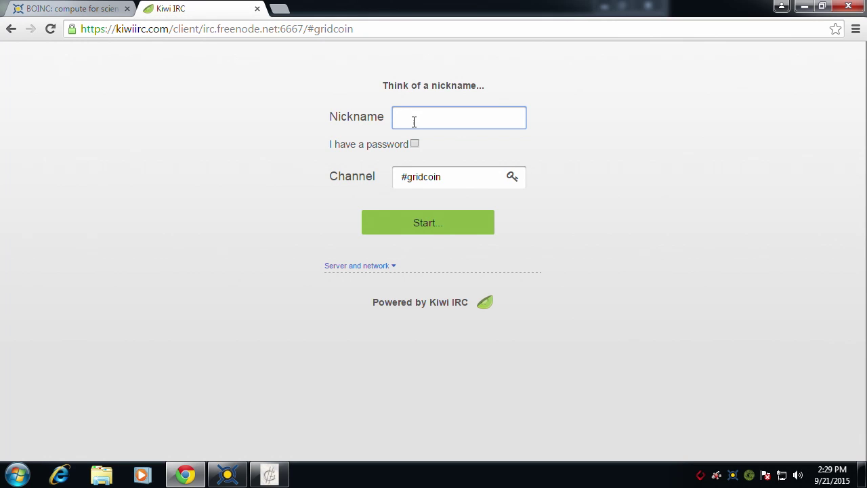
- Join #gridcoin in Kiwi IRC with the nickname 'bgbdemo'
text(bgbdemo)
click(430, 231)
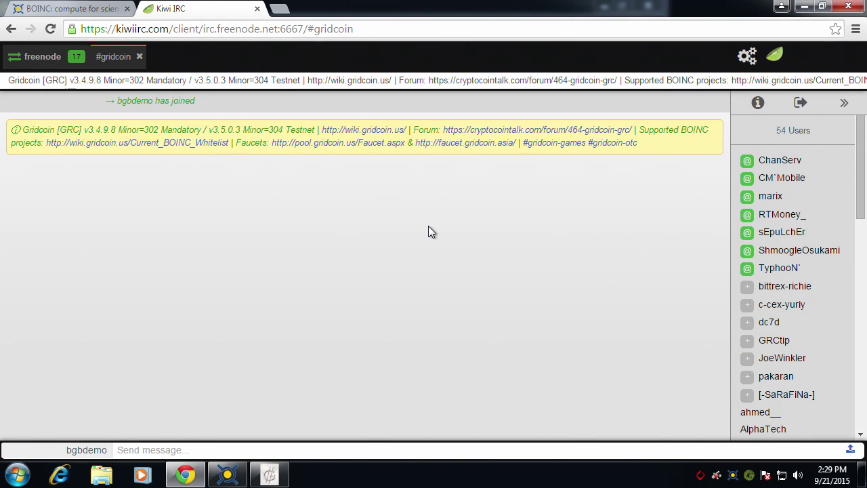
- Send '/msg grctip help' to get the GRCtip bot's command list
click(194, 450)
text(/msg grctip help)
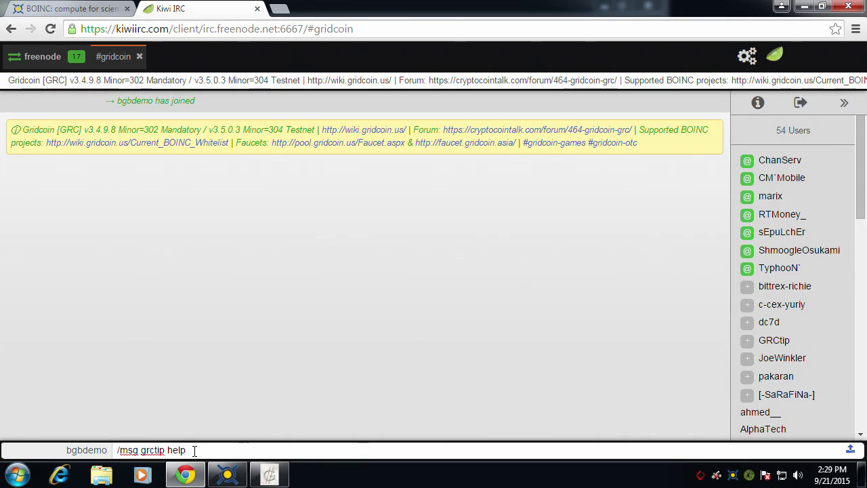
key(Return)
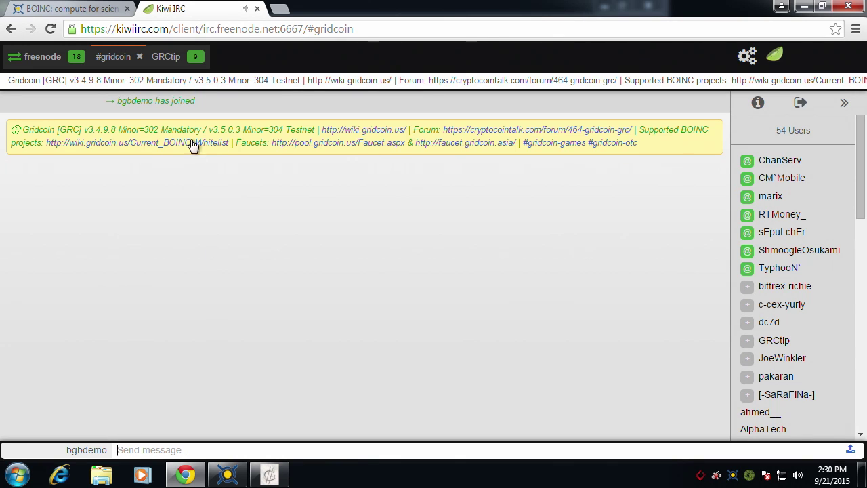
- Request '!balance' in the private GRCtip chat
click(171, 58)
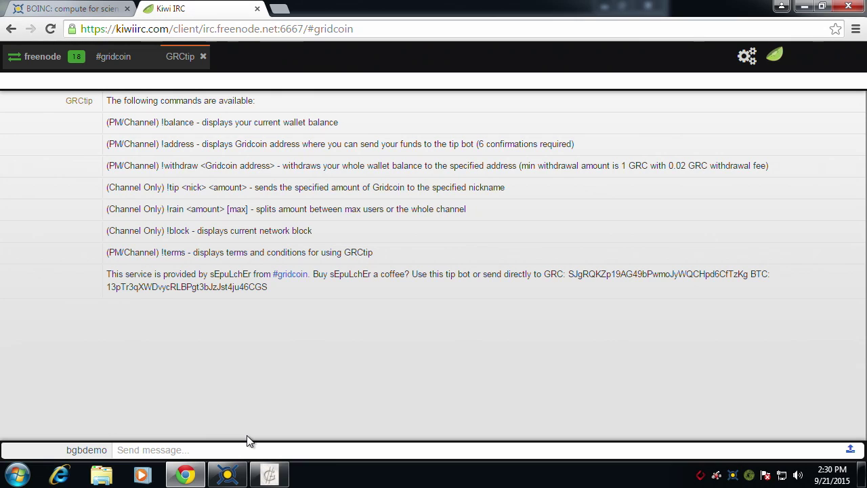
text(!balance)
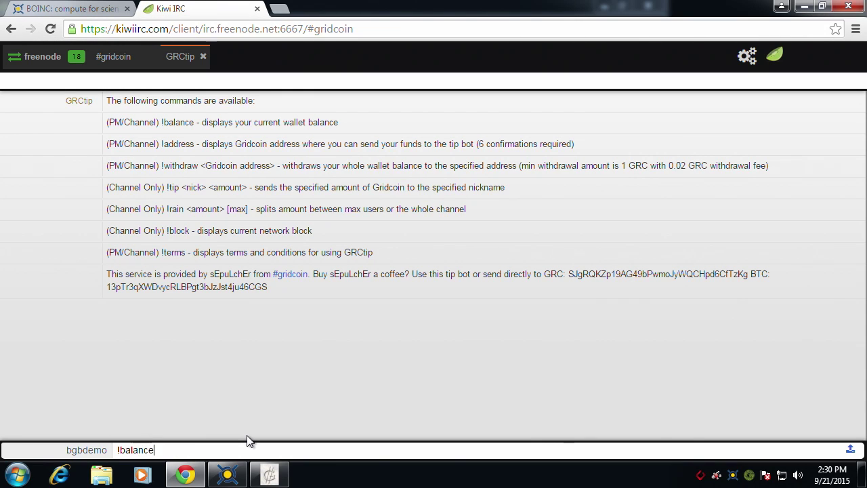
key(Return)
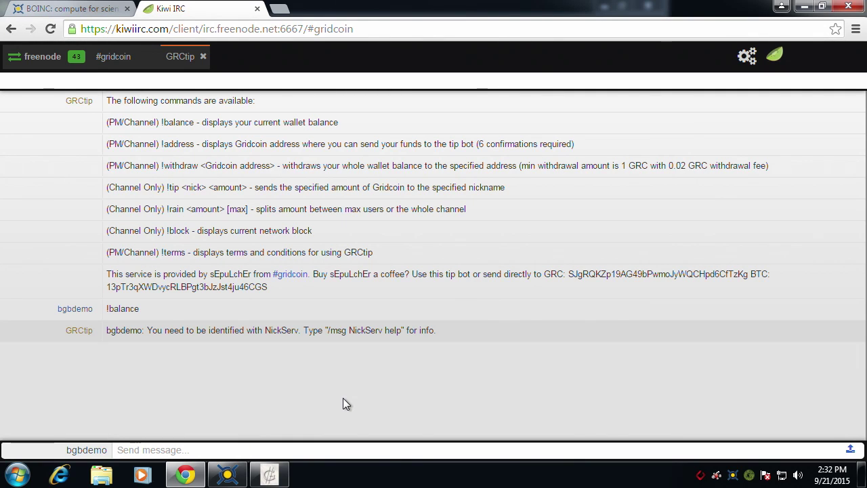
- Register the nickname with NickServ, resending '/msg nickserv REGISTER' with a password and e-mail
text(/msg nicks)
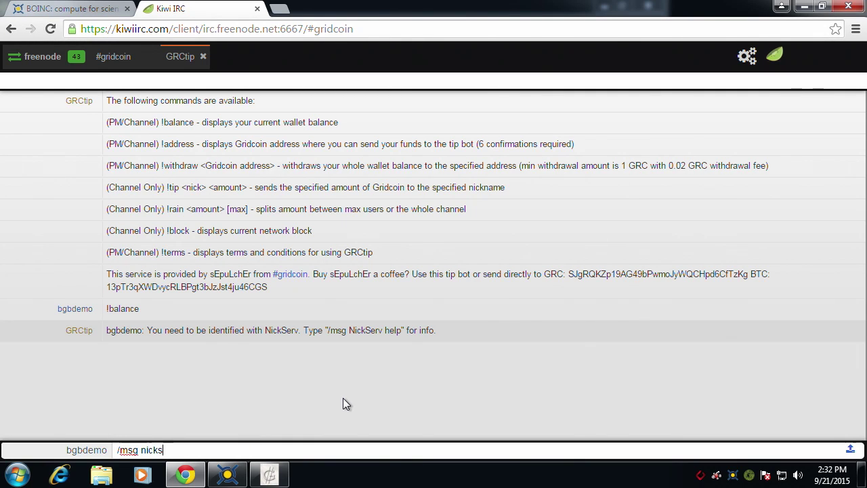
text(erv REGIST)
text(ER)
key(Return)
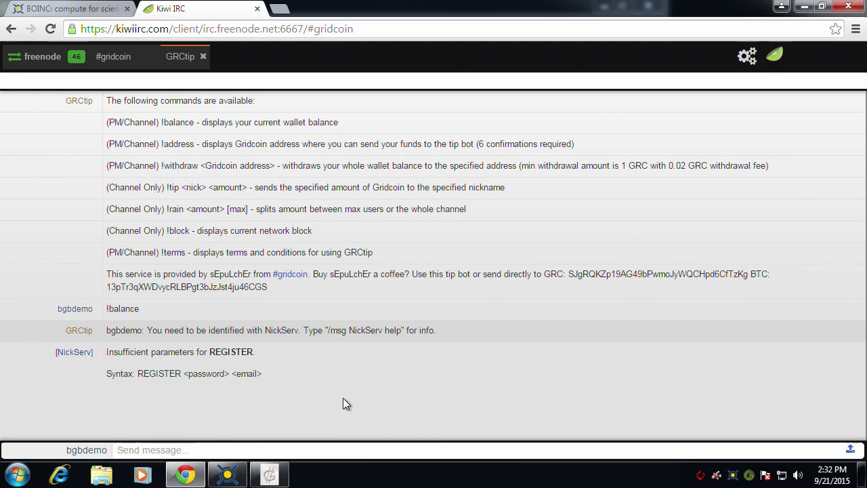
key(Up)
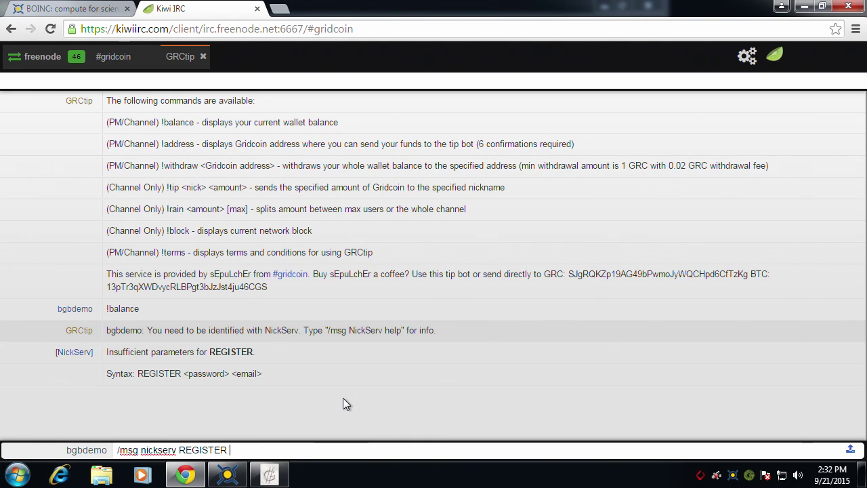
text(w)
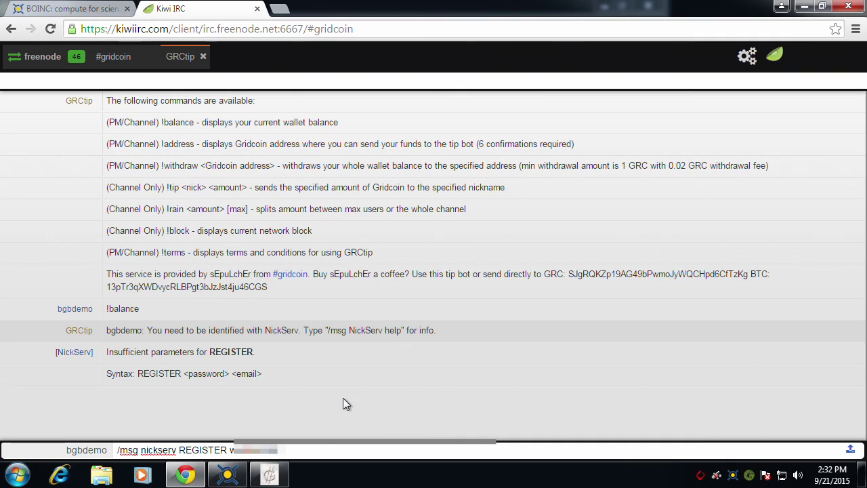
text(**************)
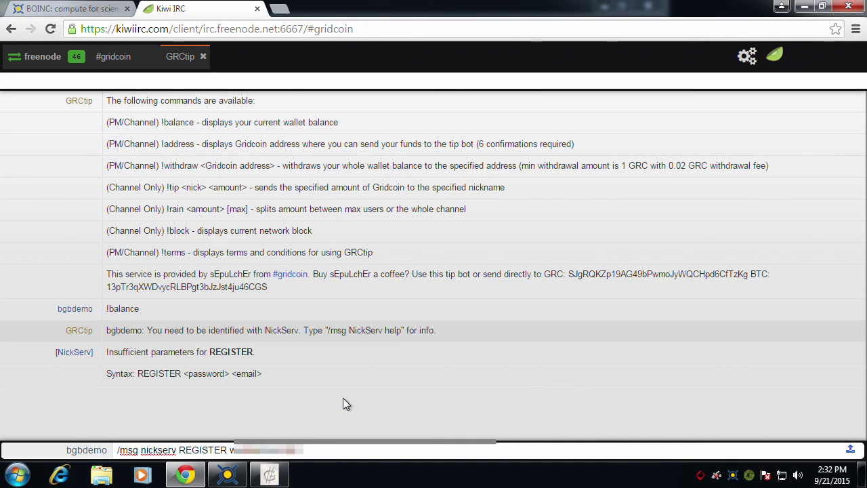
text(**************)
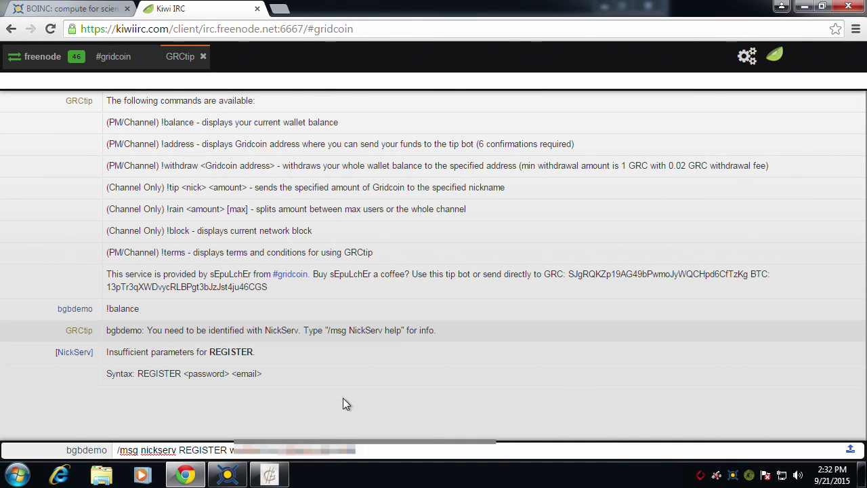
text(****)
key(Return)
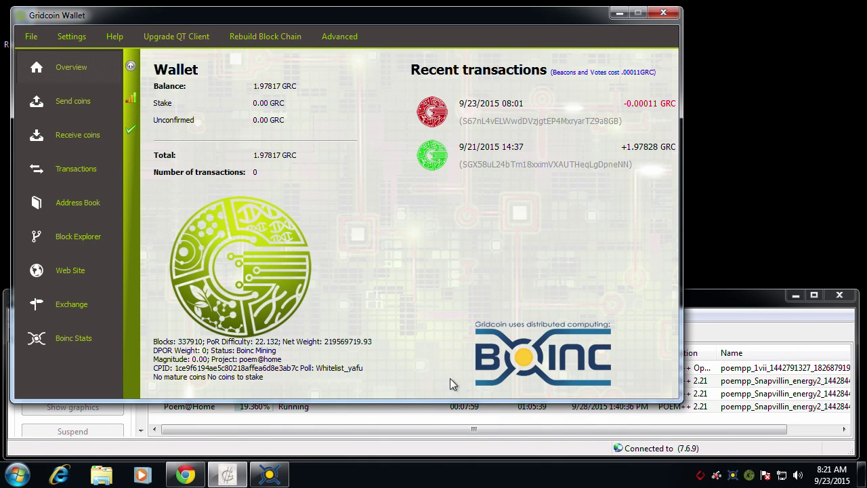
- Bring BOINC Manager forward to check its four running Poem@Home tasks
click(706, 305)
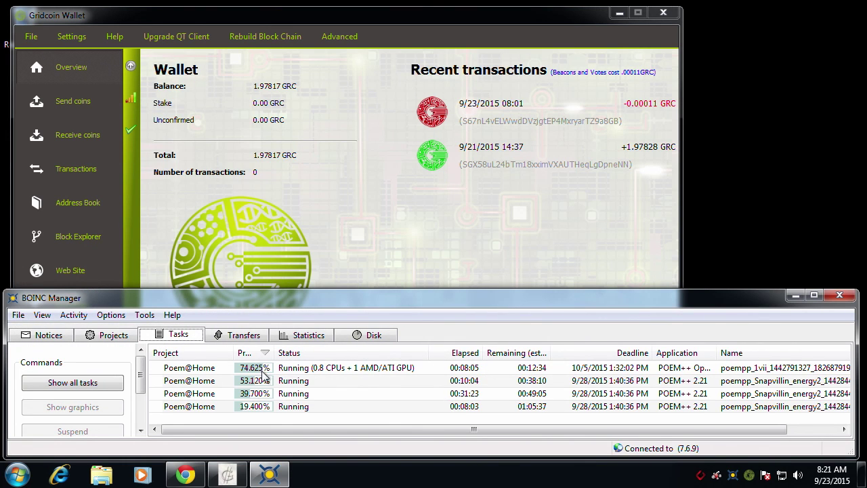
- Show BOINC's Projects list with Poem@Home attached, then open the wallet's Send coins page
click(100, 336)
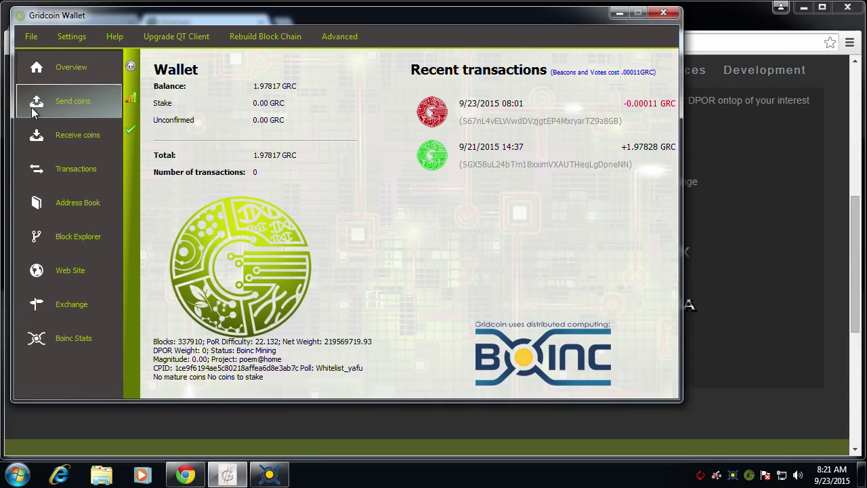
click(33, 100)
- Copy the wallet's receiving address from the Receive coins page
click(67, 132)
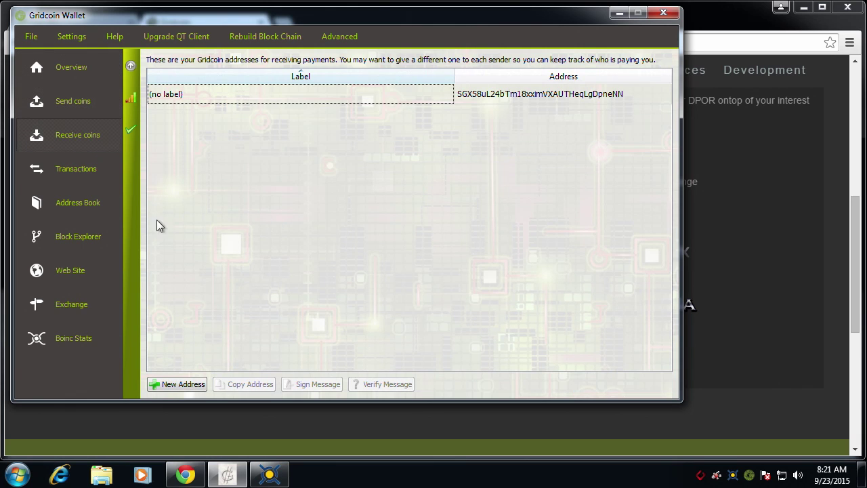
click(241, 99)
click(244, 384)
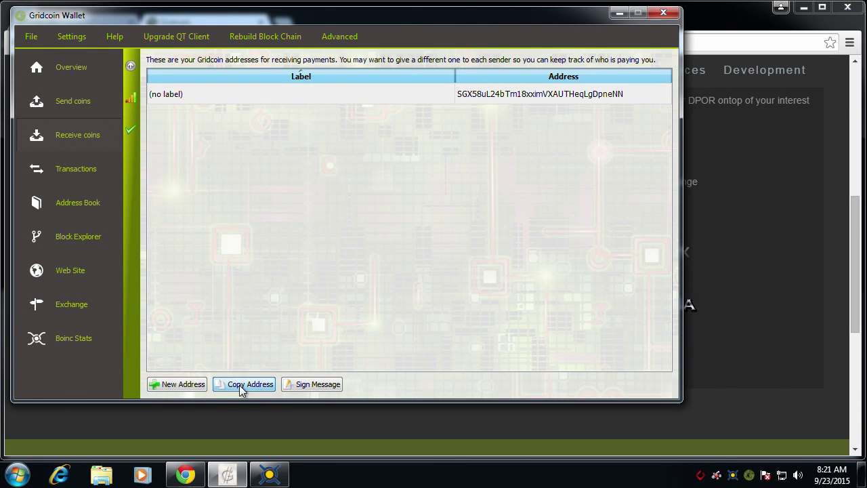
- Paste the address into the Gridcoin.us Faucet's address field, then return to the wallet overview
click(228, 474)
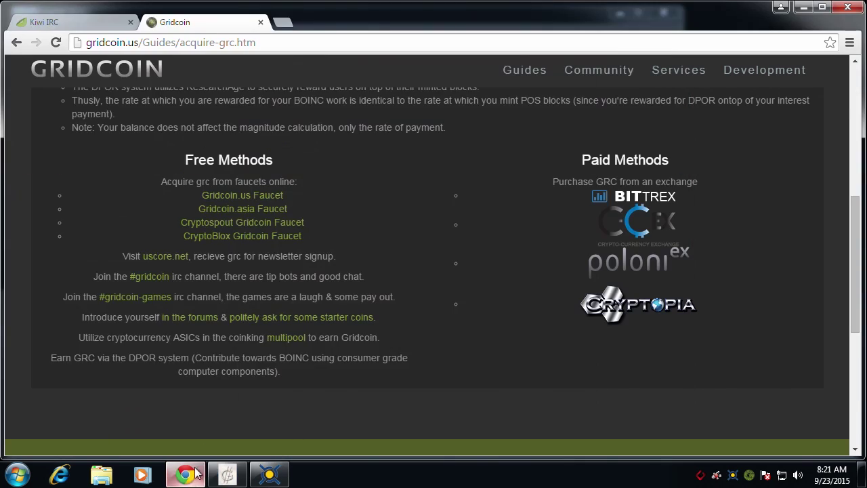
click(227, 196)
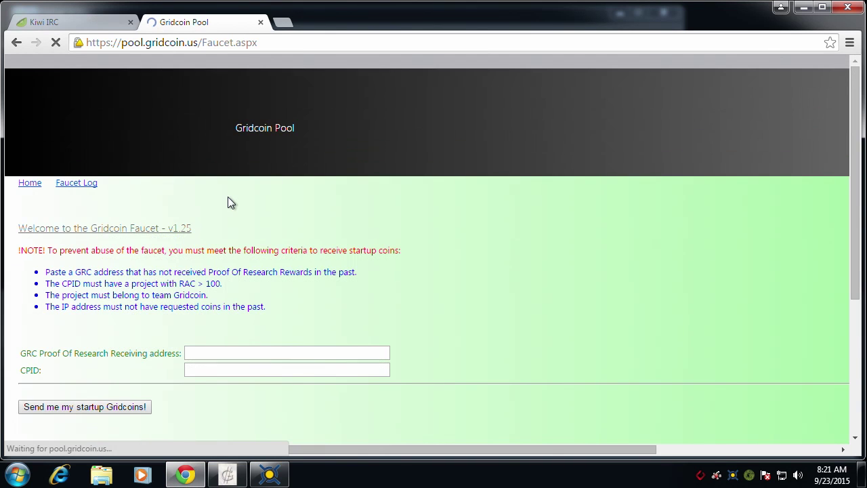
click(230, 352)
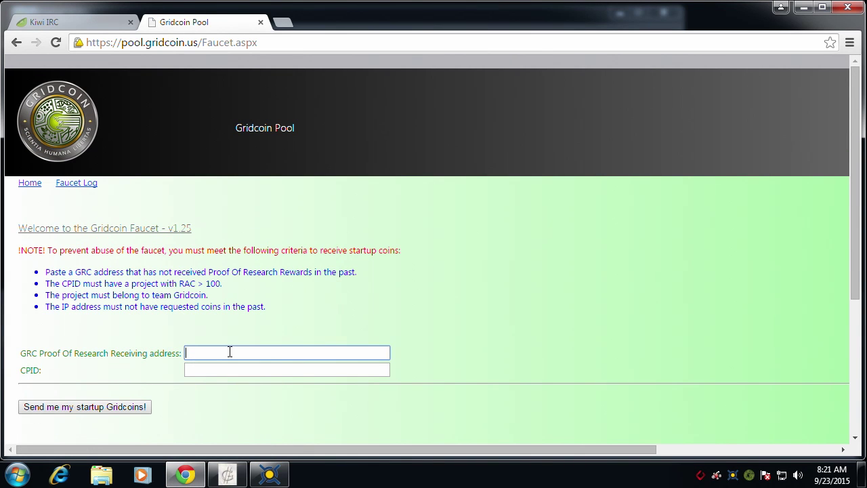
key(ctrl+v)
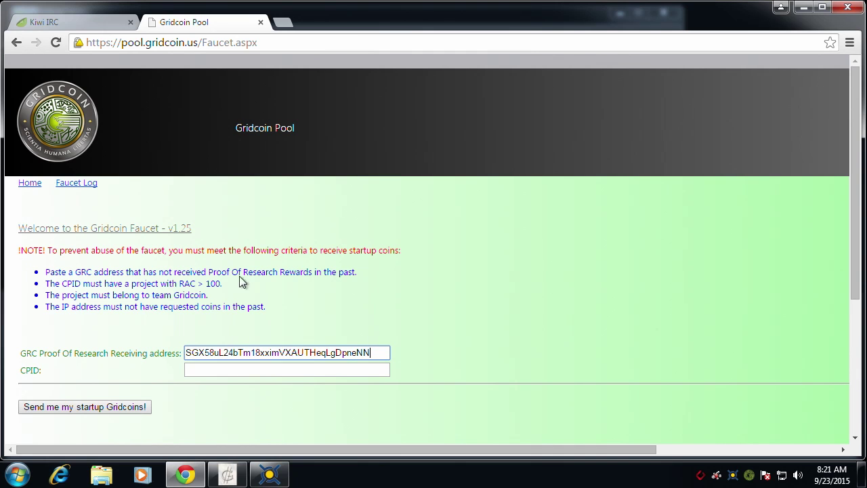
key(alt+Tab)
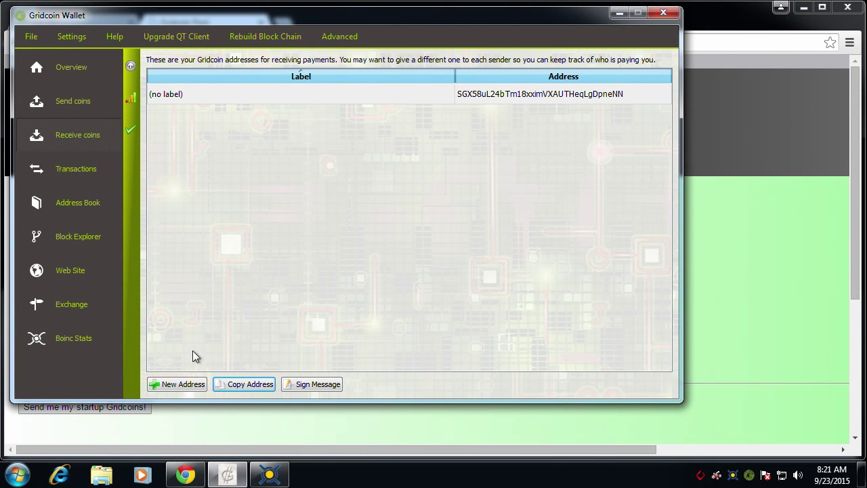
click(74, 80)
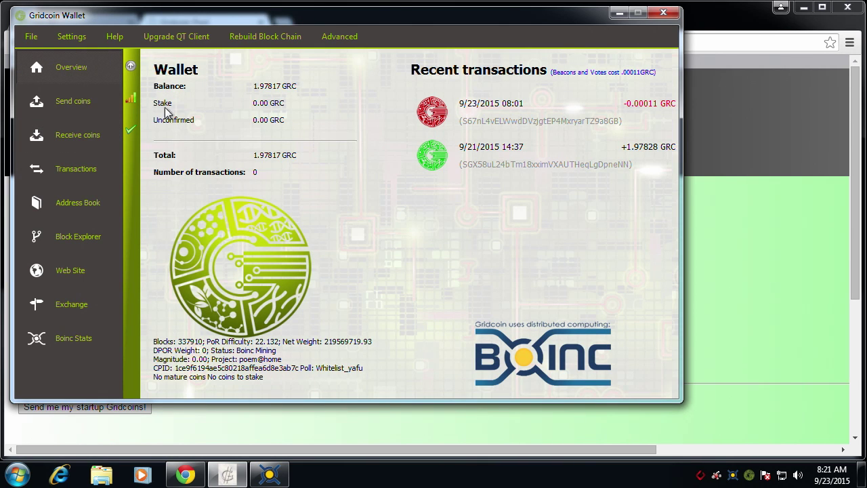
- Run 'list cpids' in the wallet's Help > Debug window console
click(114, 37)
click(126, 53)
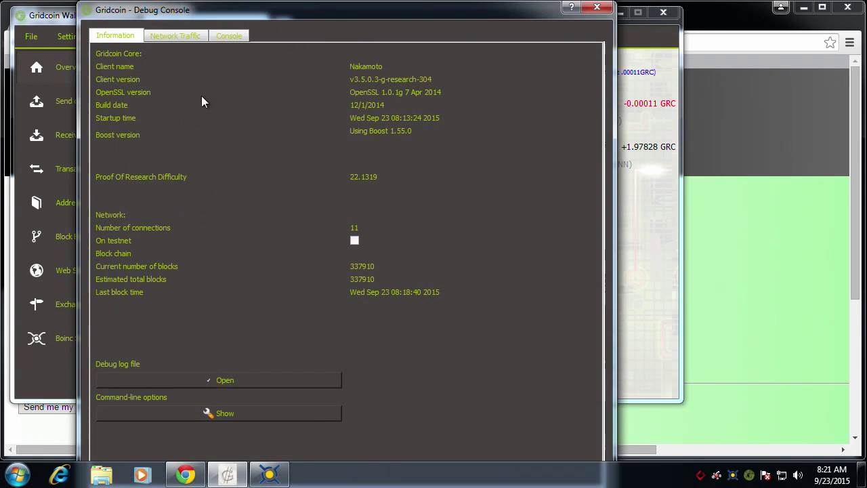
click(229, 35)
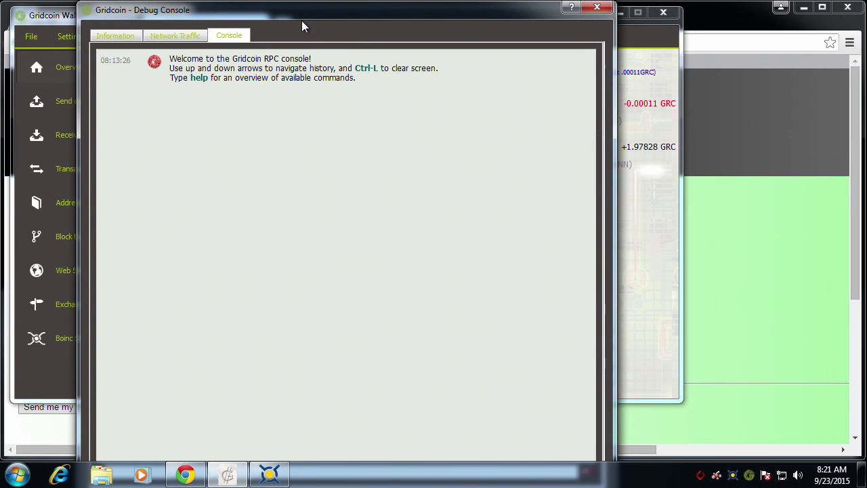
drag(315, 13, 318, 78)
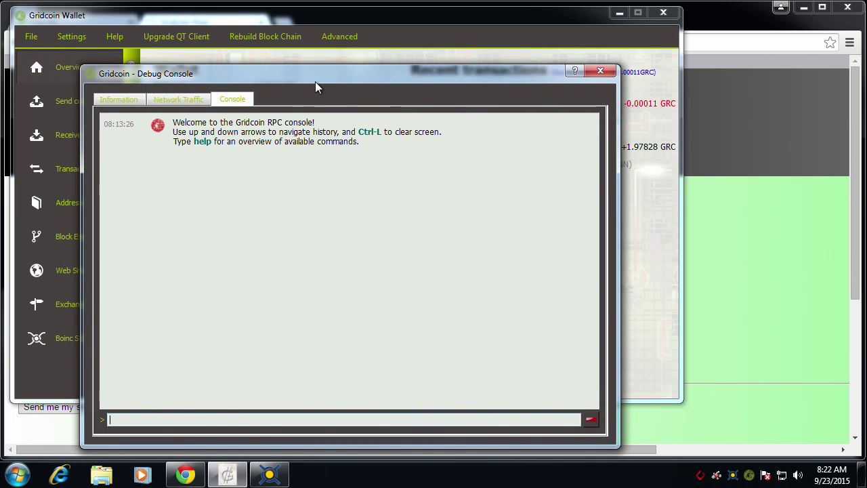
text(list cpids)
key(Return)
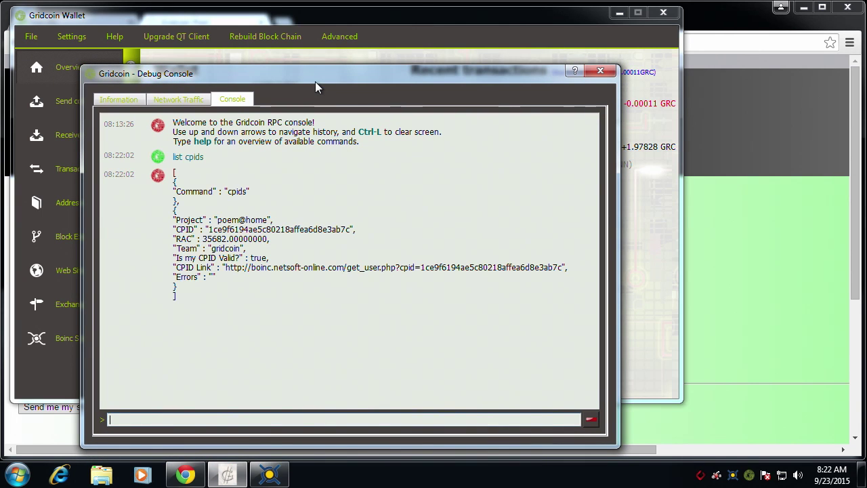
- Copy the listed poem@home CPID and close the debug console
drag(208, 229, 353, 228)
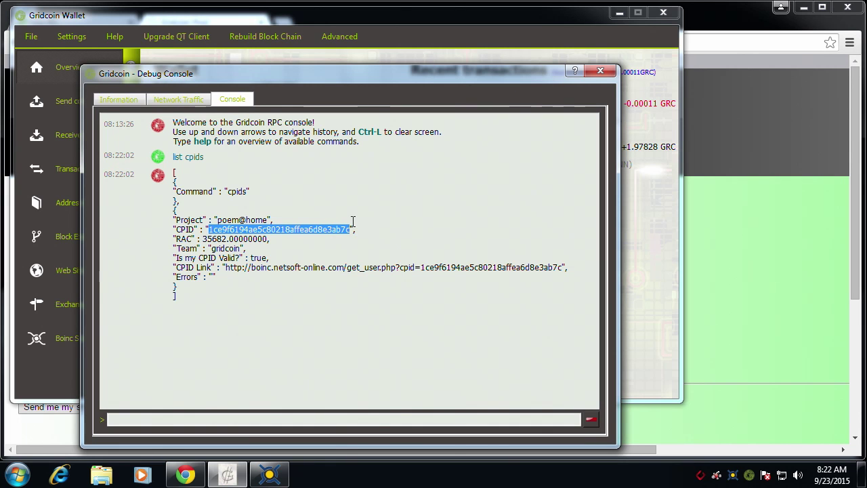
click(600, 70)
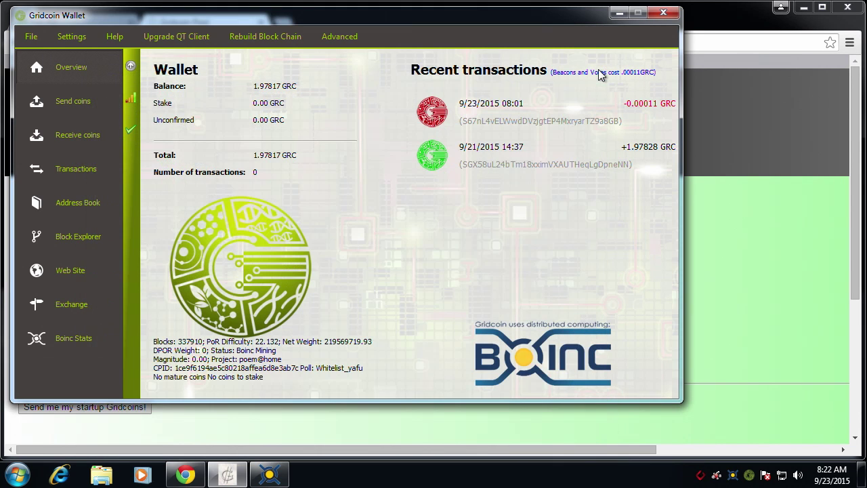
click(702, 15)
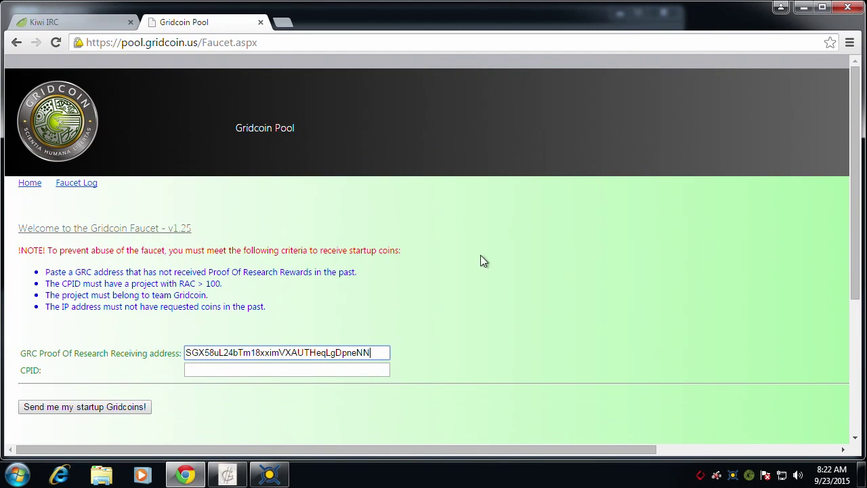
- Paste the CPID into the faucet and request startup Gridcoins, confirming the 500 GRC transfer
click(300, 369)
key(ctrl+v)
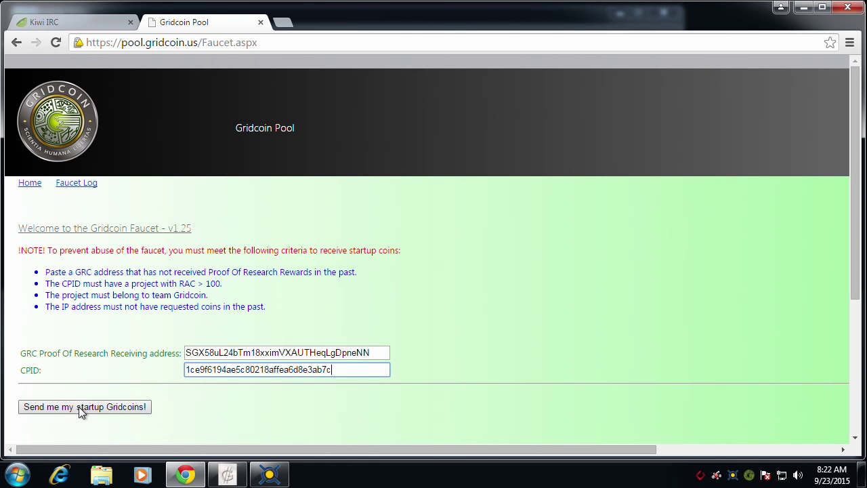
click(78, 408)
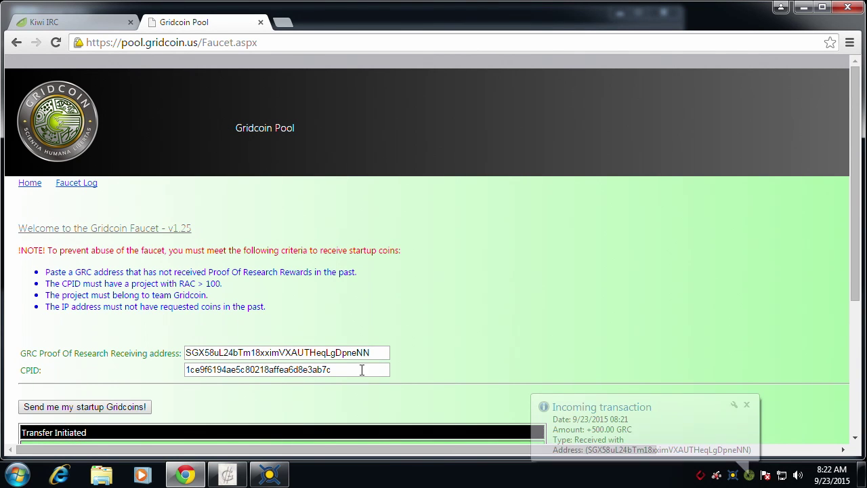
scroll(490, 337, down, 3)
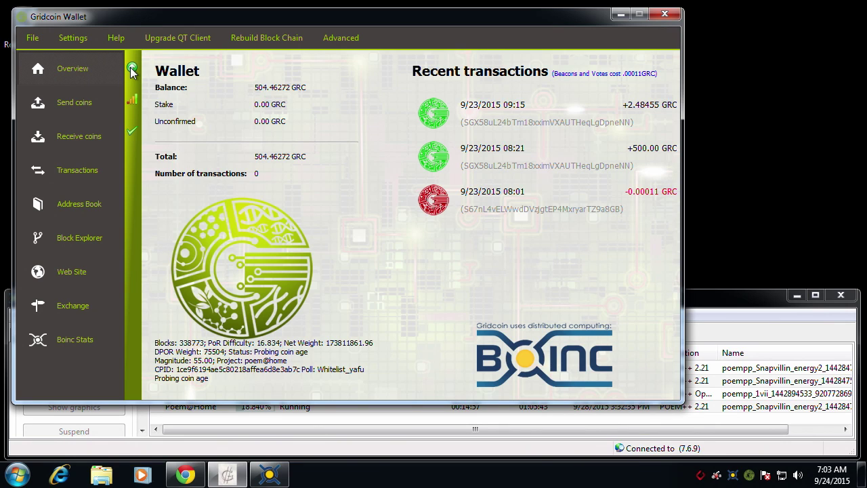
- Check the wallet overview showing 504.46272 GRC including the 500 GRC faucet deposit
mouse_move(132, 71)
- Confirm Poem@Home is attached for team Gridcoin in BOINC's Projects list, then return to Kiwi IRC
click(698, 309)
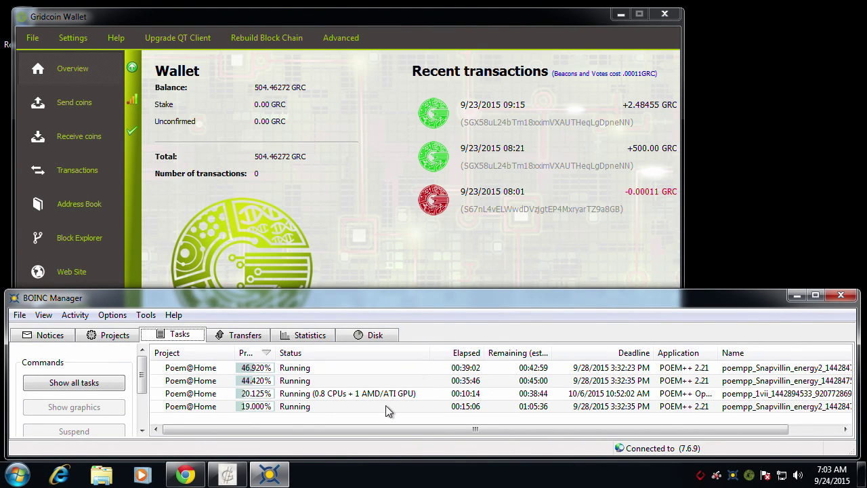
click(119, 336)
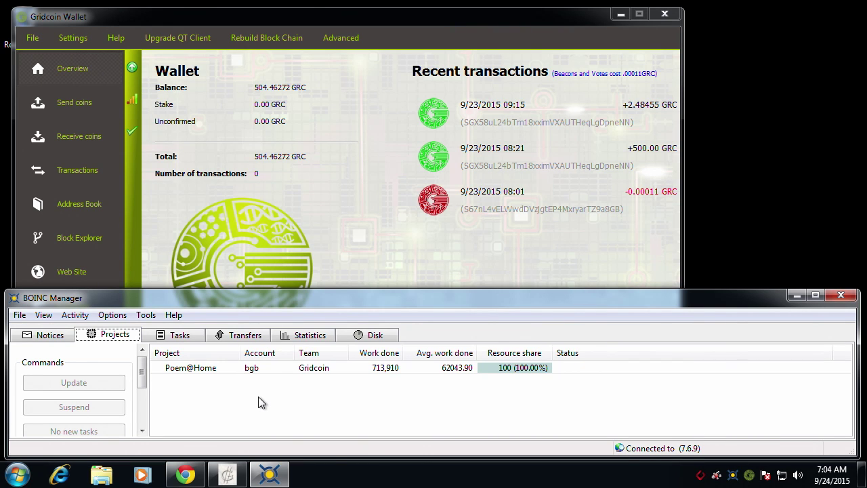
click(185, 474)
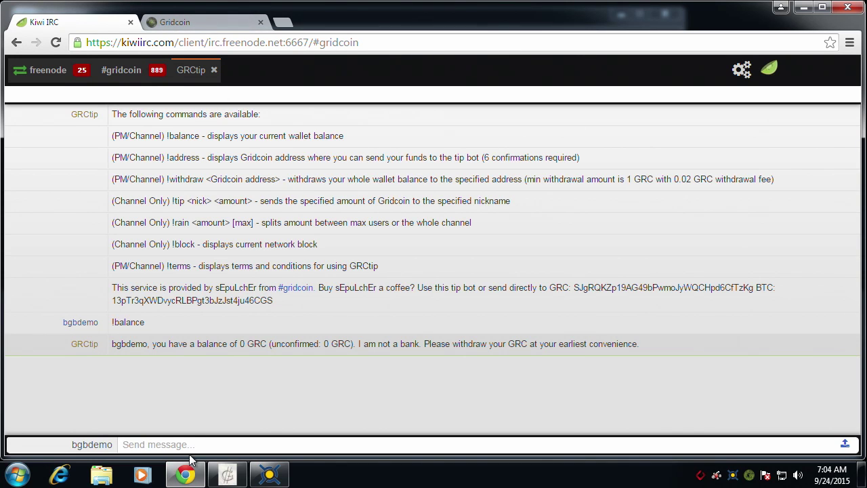
- Resend !balance to see 308.42242541 GRC, then copy the wallet's receiving address
key(Up)
key(Return)
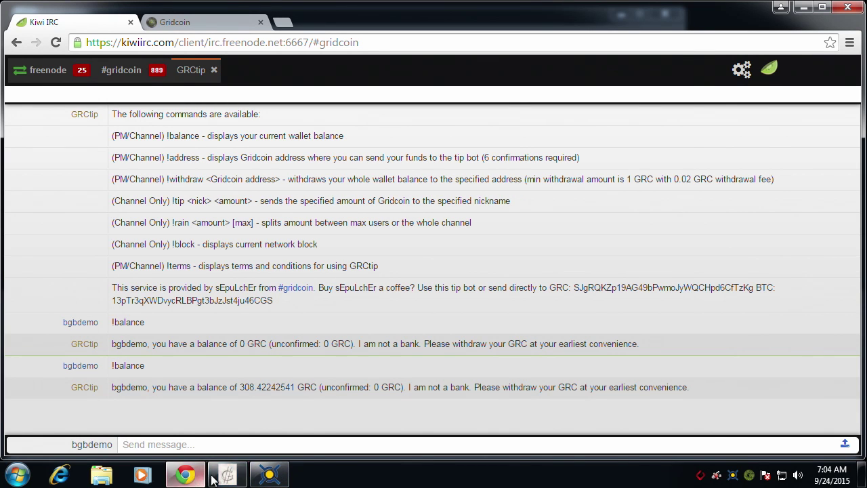
click(268, 476)
click(68, 139)
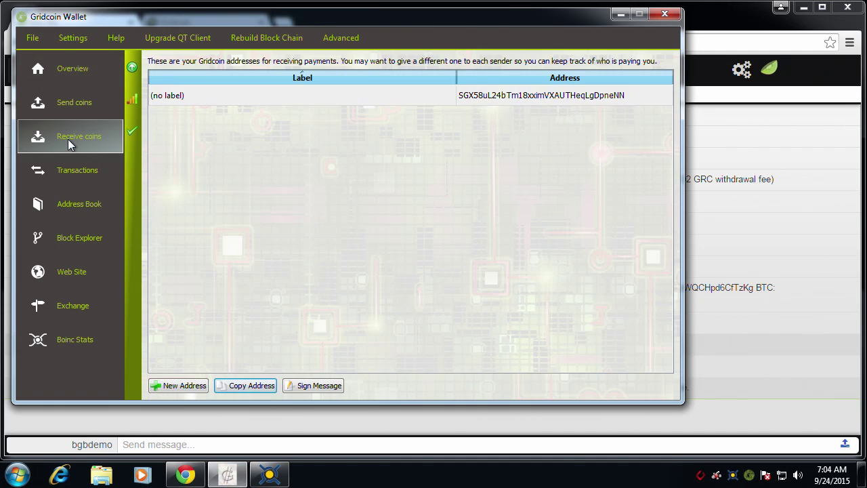
click(246, 96)
click(247, 388)
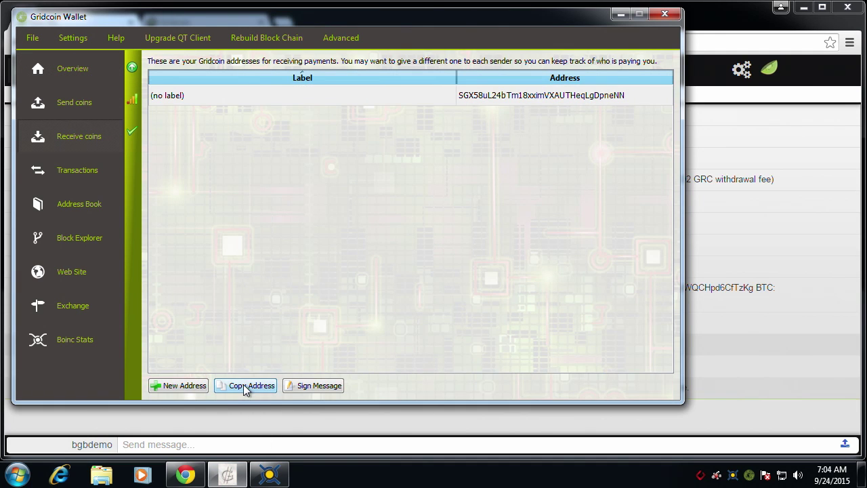
- Send '!withdraw' with the pasted wallet address to withdraw the full tip bot balance
click(620, 15)
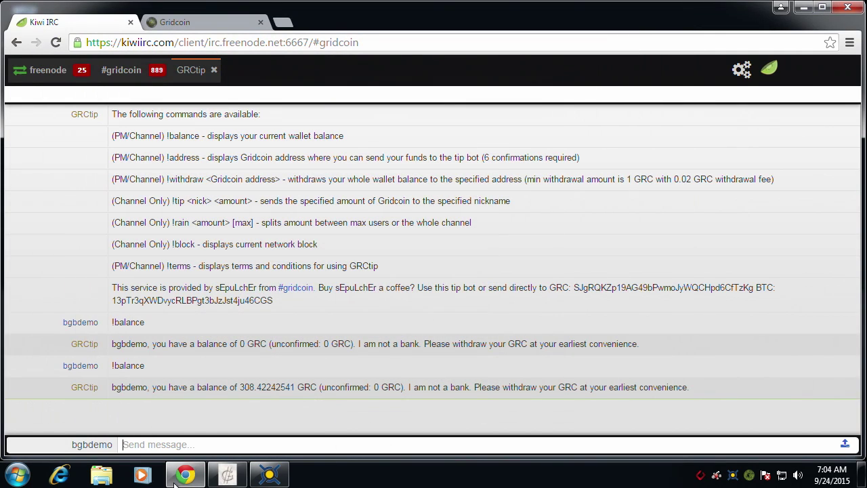
text(!withdraw)
key(ctrl+v)
key(Return)
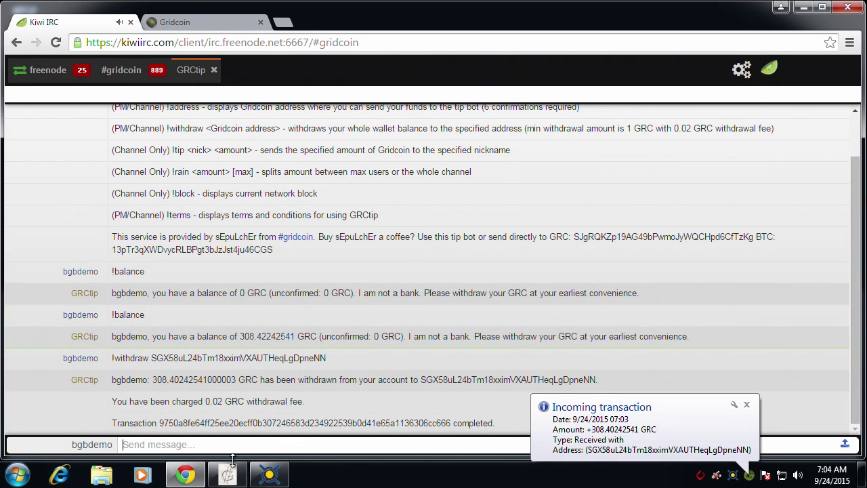
- Restore the wallet overview to see the 308.40242541 GRC deposit arrive as unconfirmed
click(226, 477)
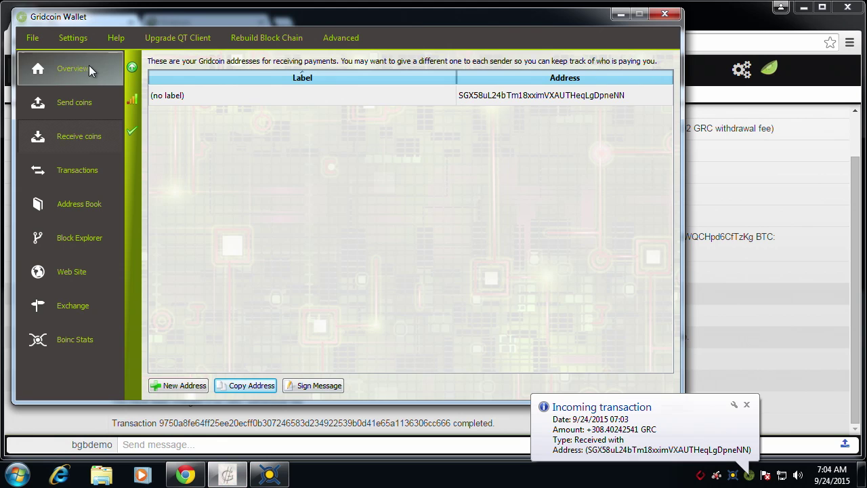
click(87, 66)
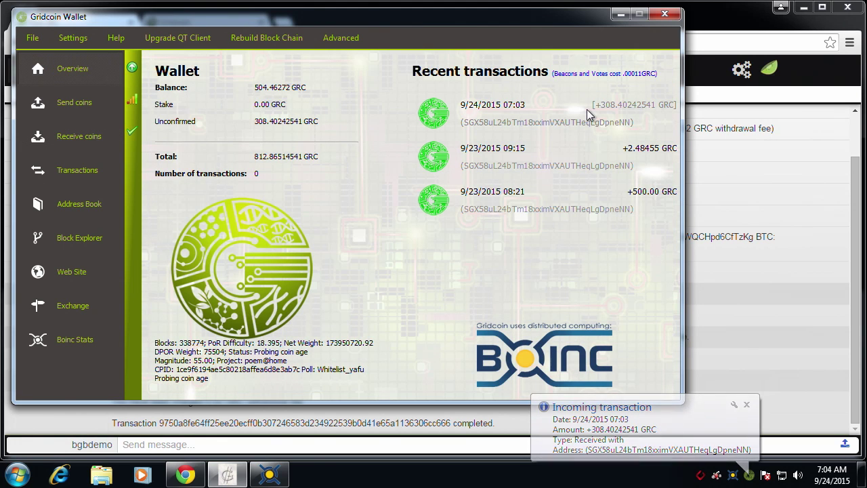
mouse_move(587, 109)
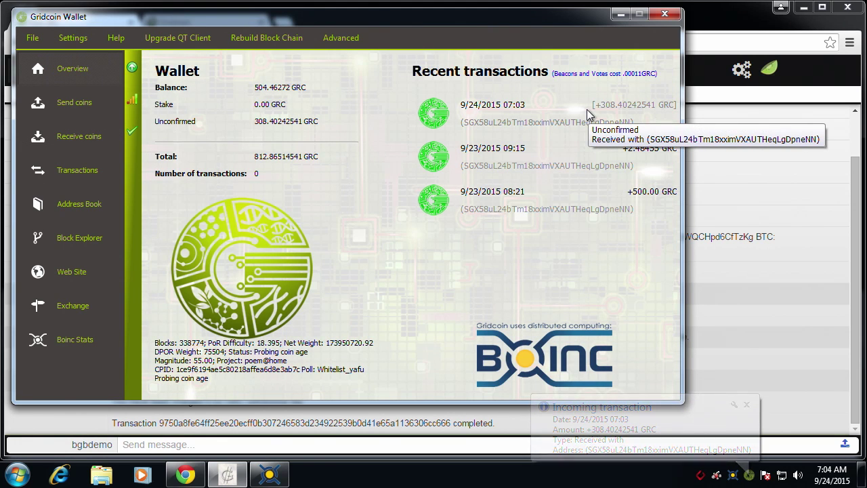